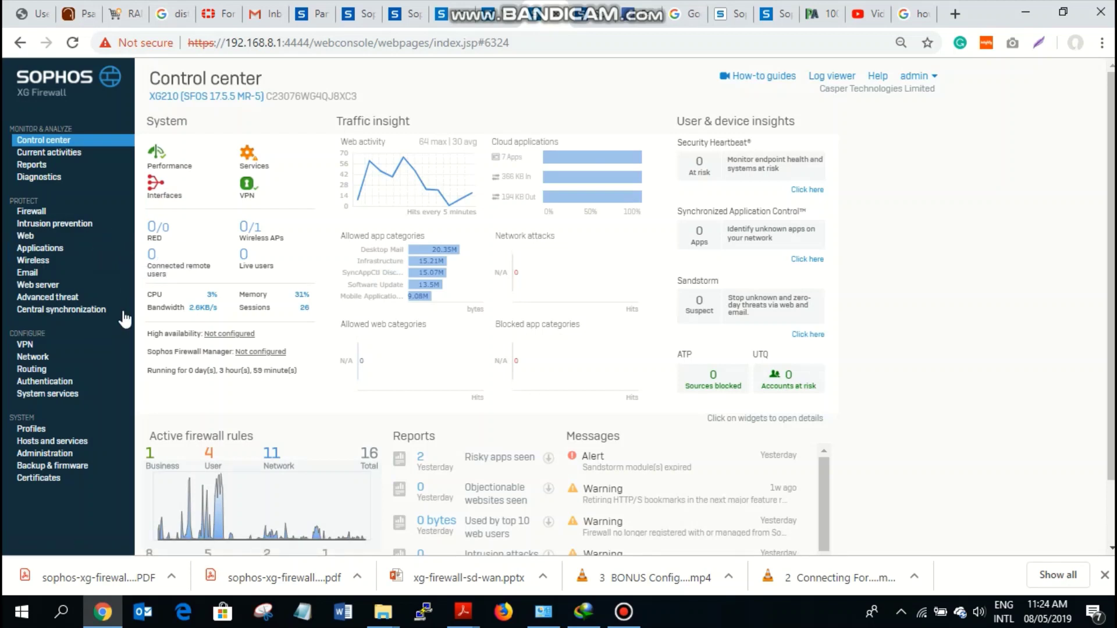
- Review the IPv4 firewall rules and the IPv4 gateways listed in the network's WAN link manager
{"action": "left_click", "coordinate": [41, 211]}
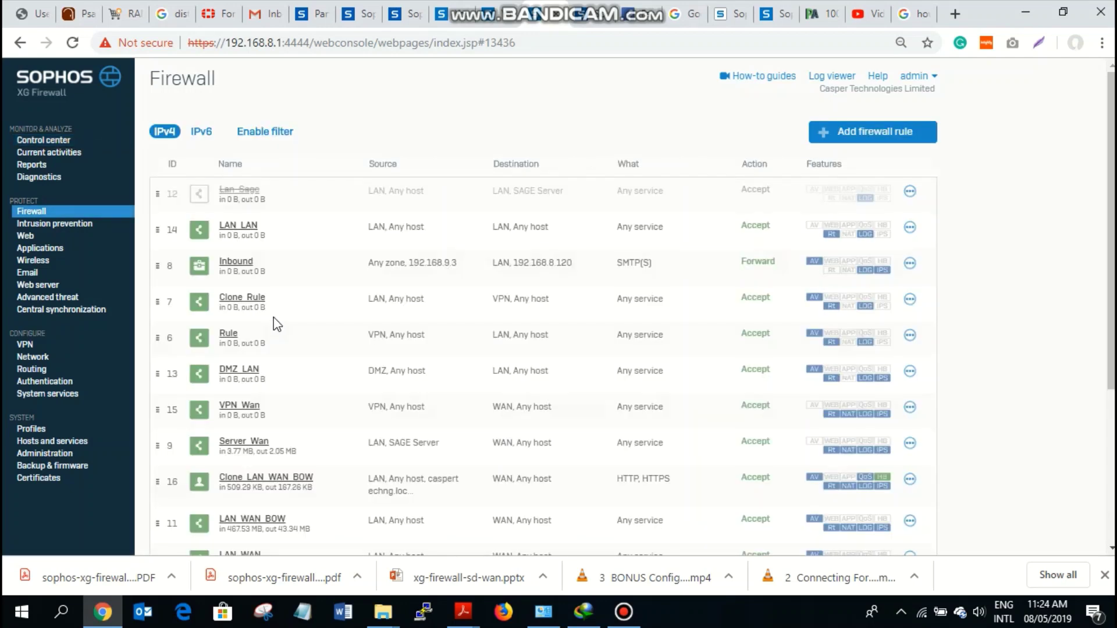
{"action": "left_click", "coordinate": [45, 357]}
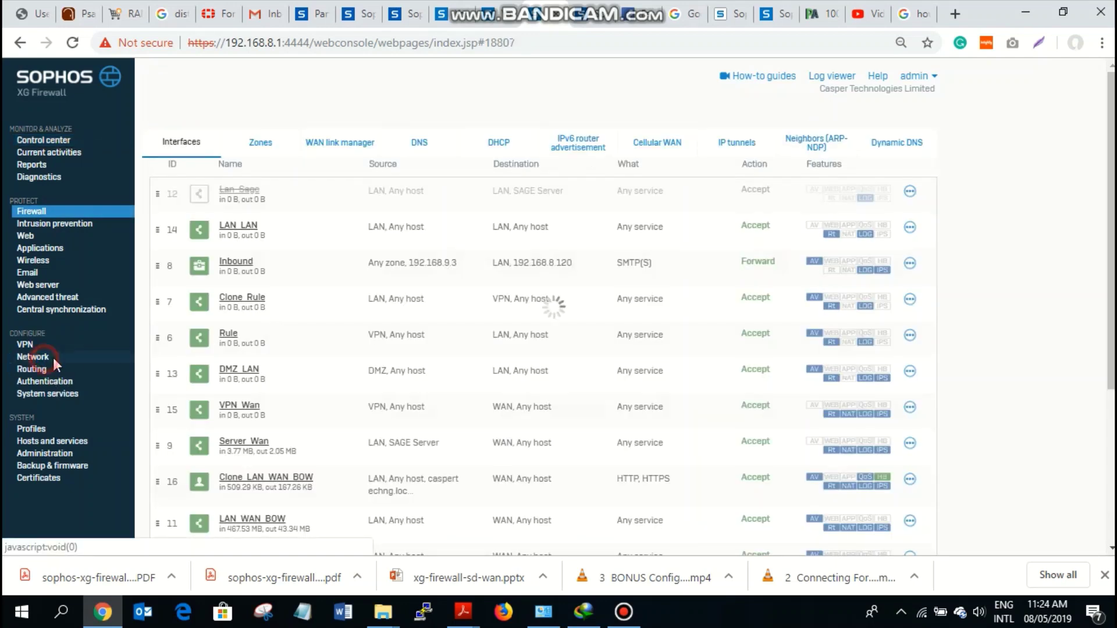
{"action": "left_click", "coordinate": [340, 142]}
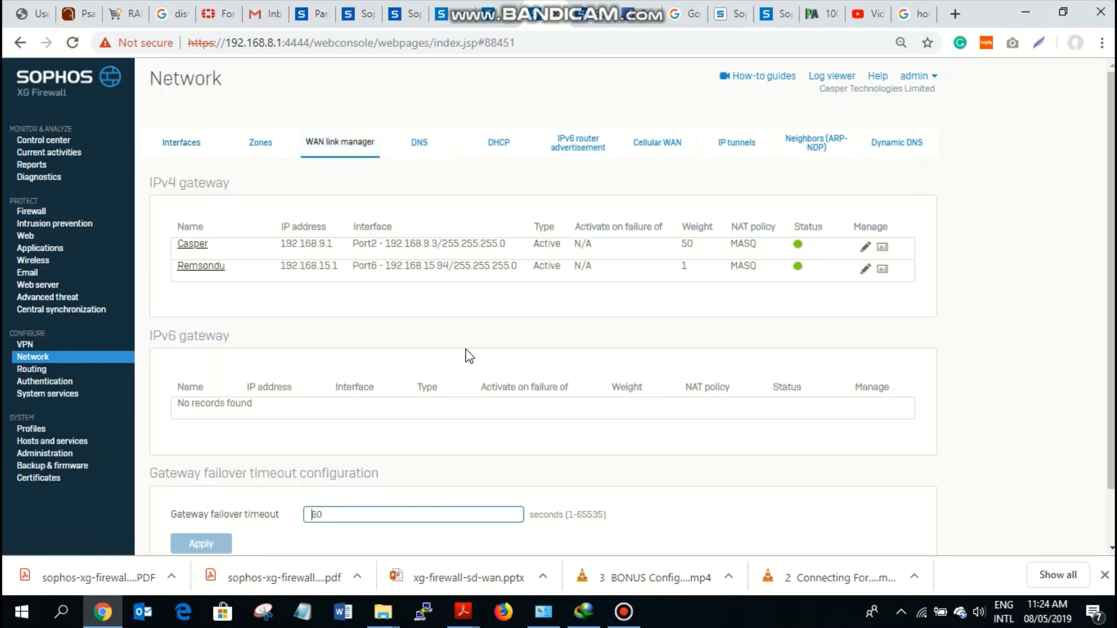
{"action": "left_click", "coordinate": [32, 211]}
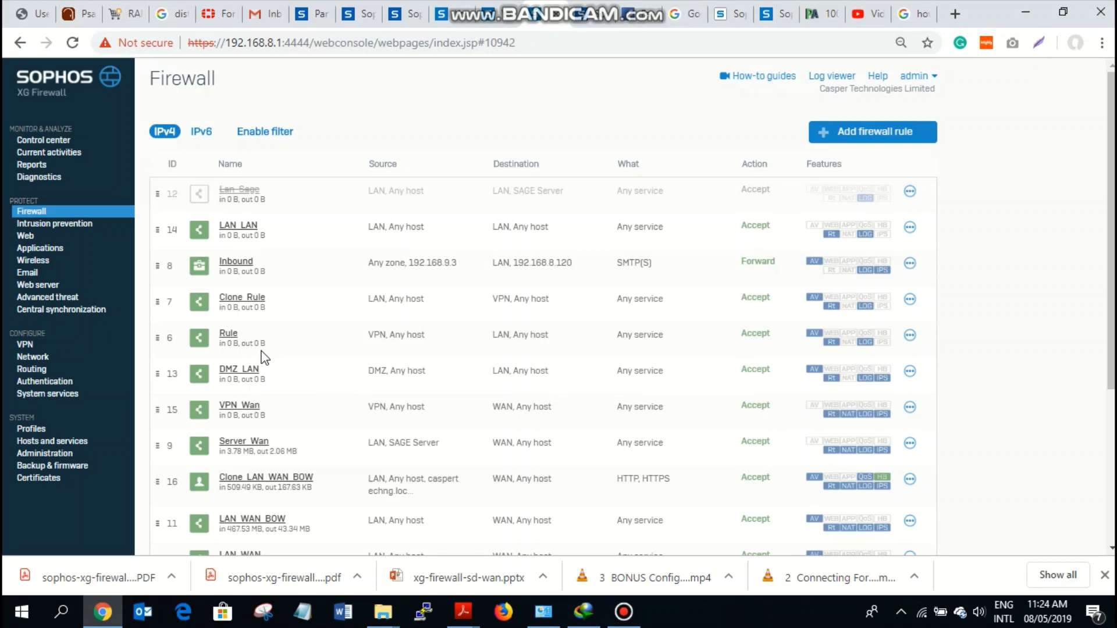
{"action": "scroll", "coordinate": [265, 357], "scroll_direction": "down", "scroll_amount": 2}
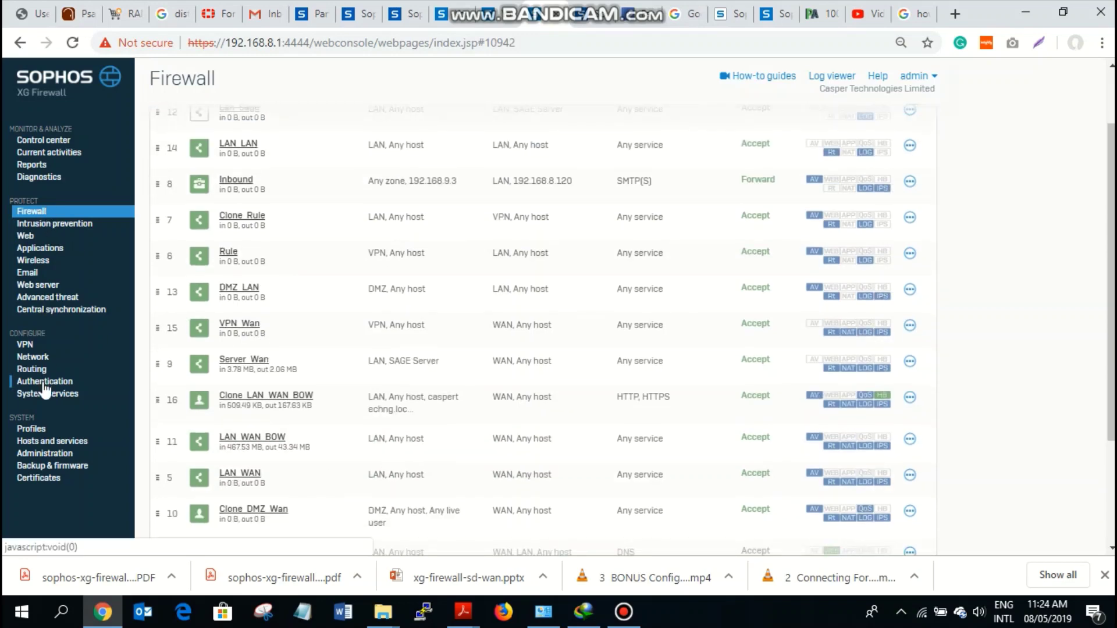
{"action": "left_click", "coordinate": [33, 357]}
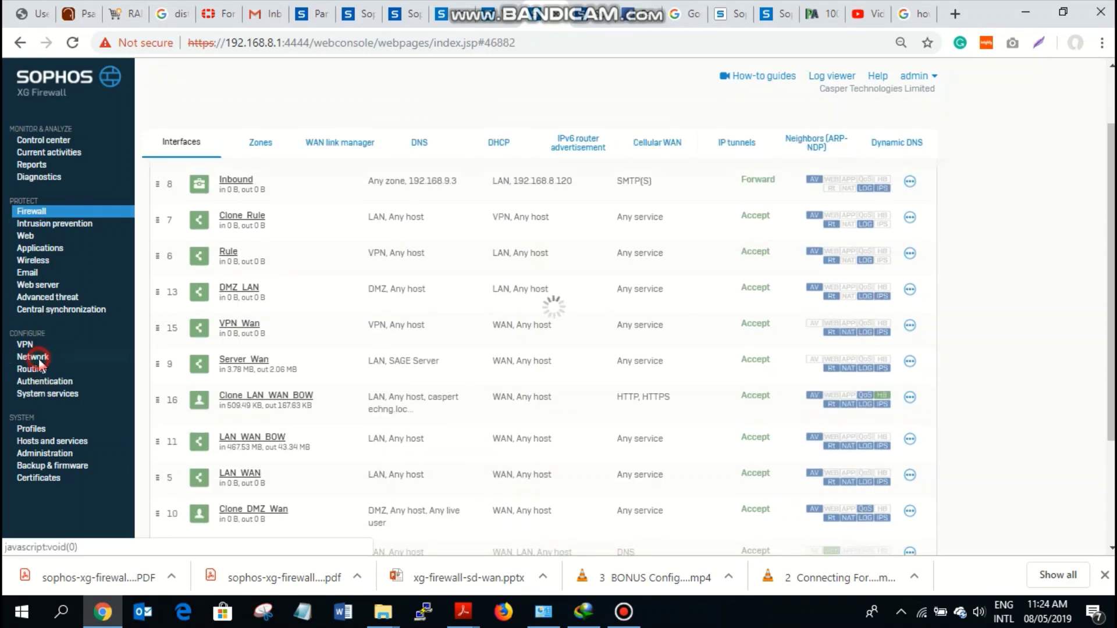
{"action": "left_click", "coordinate": [342, 148]}
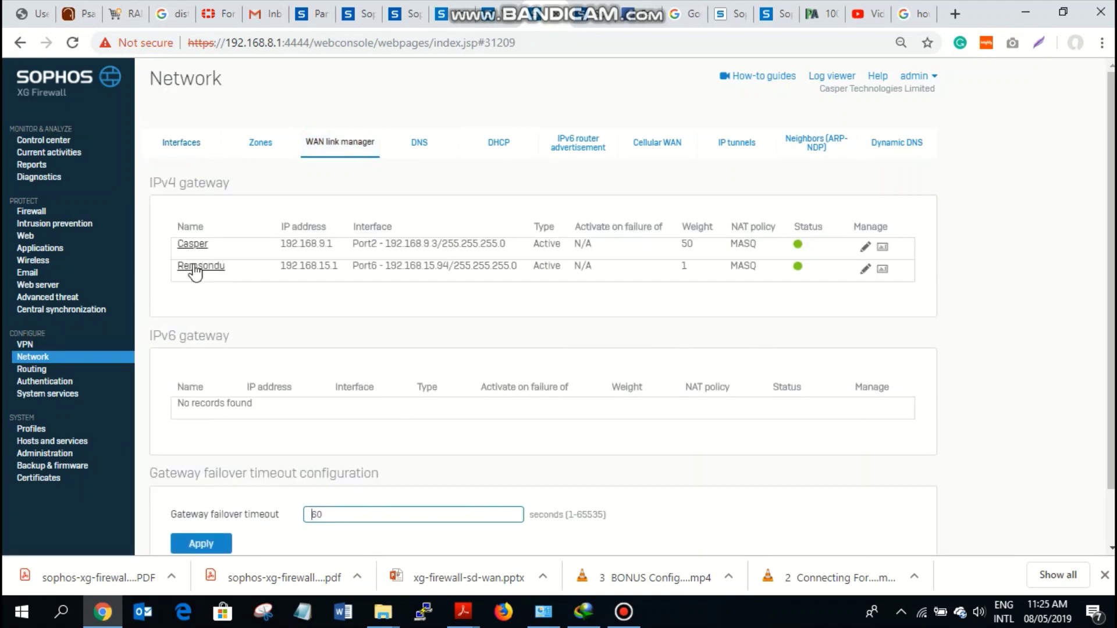
- Open the Clone_LAN_WAN_BOW firewall rule for editing and go through its settings to the advanced NAT and routing options
{"action": "left_click", "coordinate": [43, 212]}
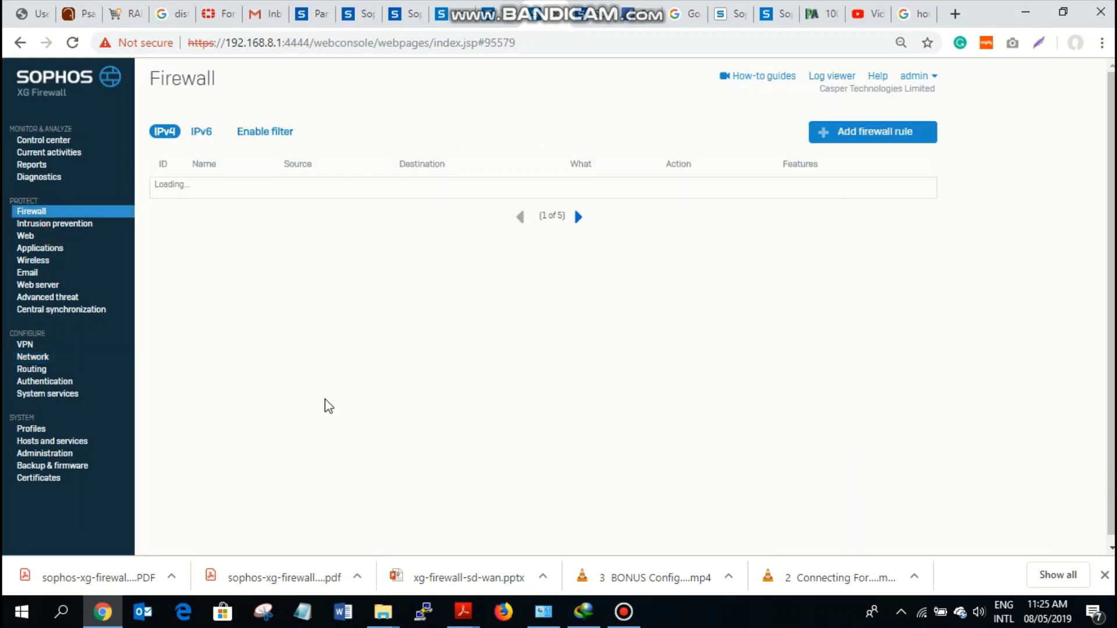
{"action": "scroll", "coordinate": [325, 401], "scroll_direction": "down", "scroll_amount": 5}
{"action": "left_click", "coordinate": [253, 317]}
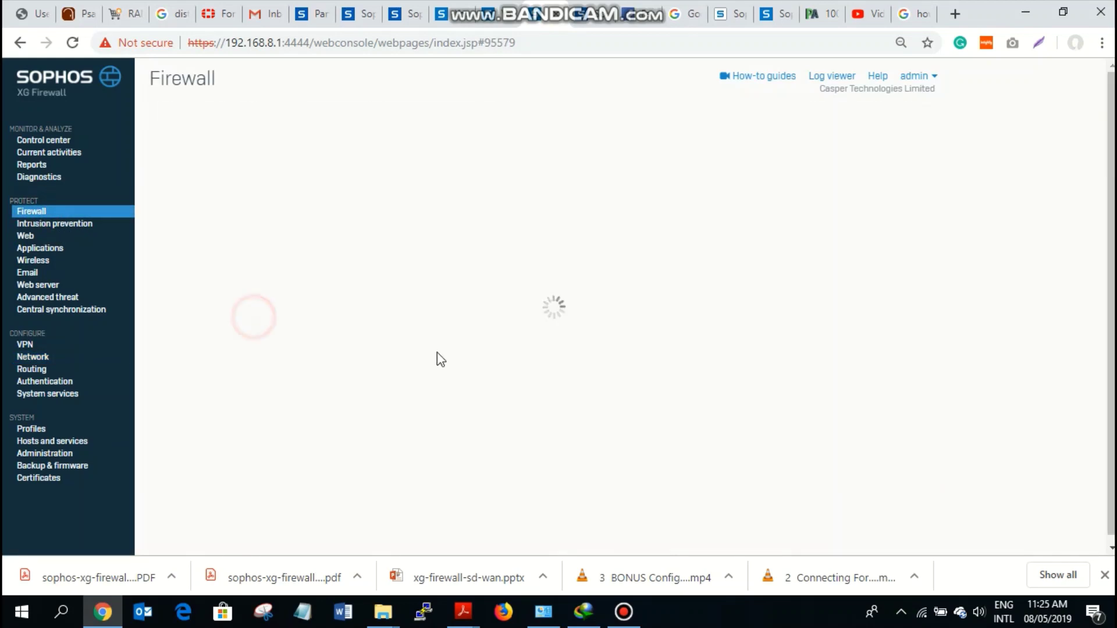
{"action": "scroll", "coordinate": [441, 359], "scroll_direction": "down", "scroll_amount": 10}
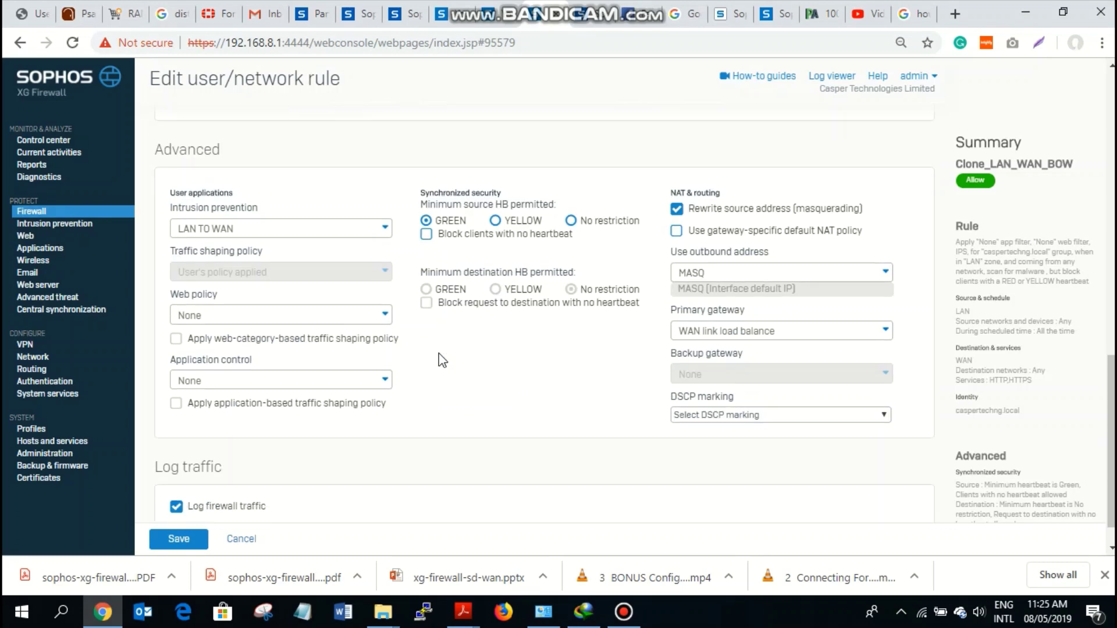
{"action": "scroll", "coordinate": [531, 286], "scroll_direction": "up", "scroll_amount": 5}
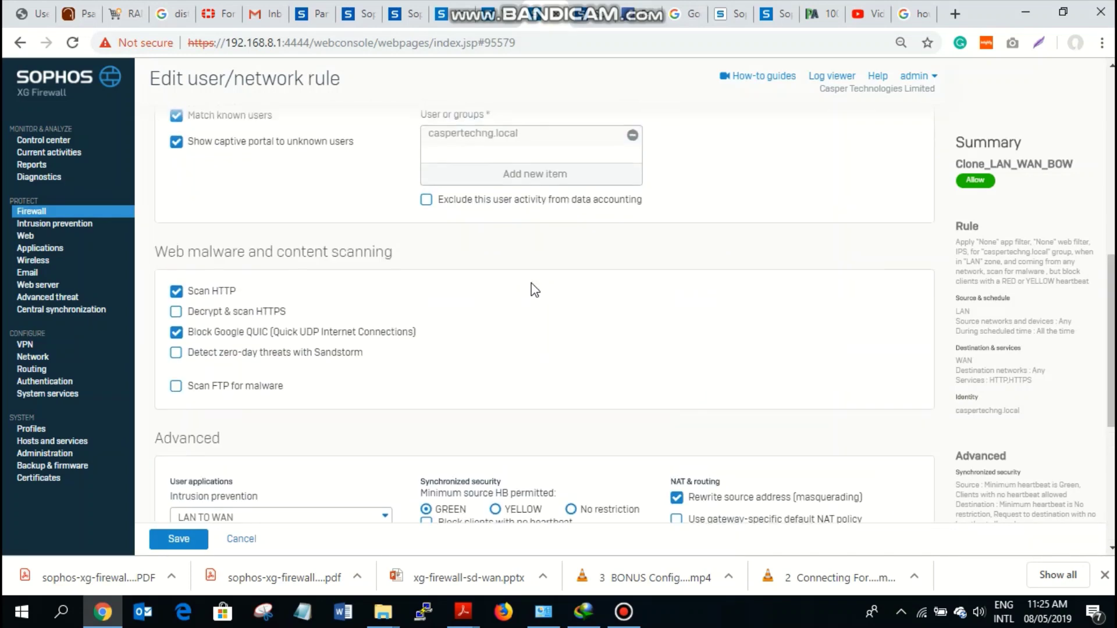
{"action": "scroll", "coordinate": [292, 217], "scroll_direction": "up", "scroll_amount": 5}
{"action": "scroll", "coordinate": [430, 285], "scroll_direction": "down", "scroll_amount": 10}
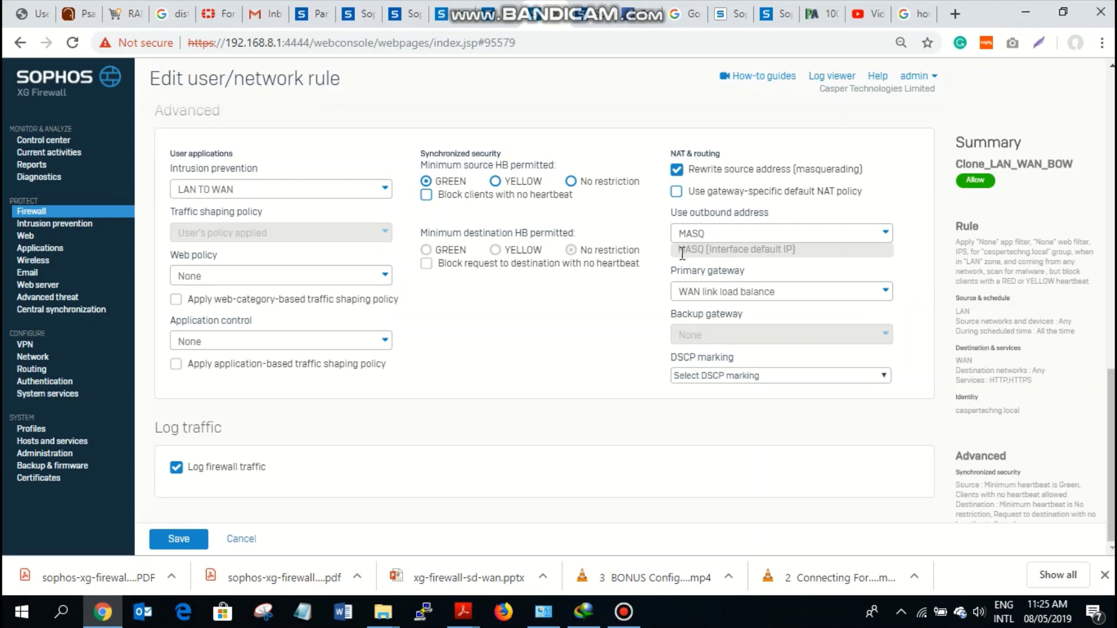
- Set the rule's primary gateway to Casper and its backup gateway to Remsondu, and save the rule
{"action": "left_click", "coordinate": [693, 292]}
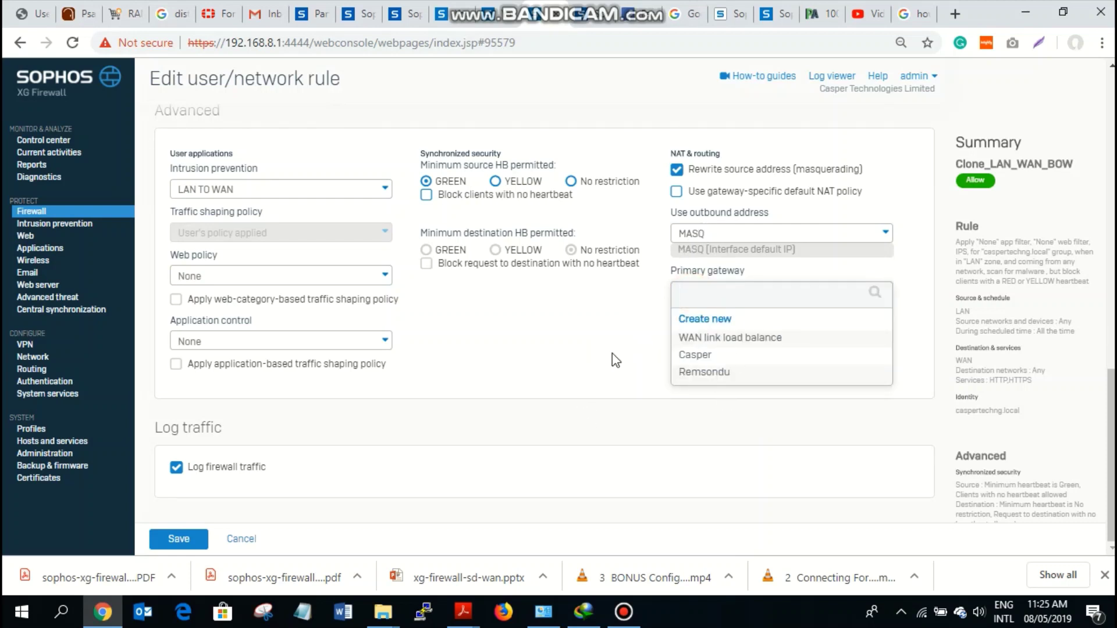
{"action": "left_click", "coordinate": [698, 356]}
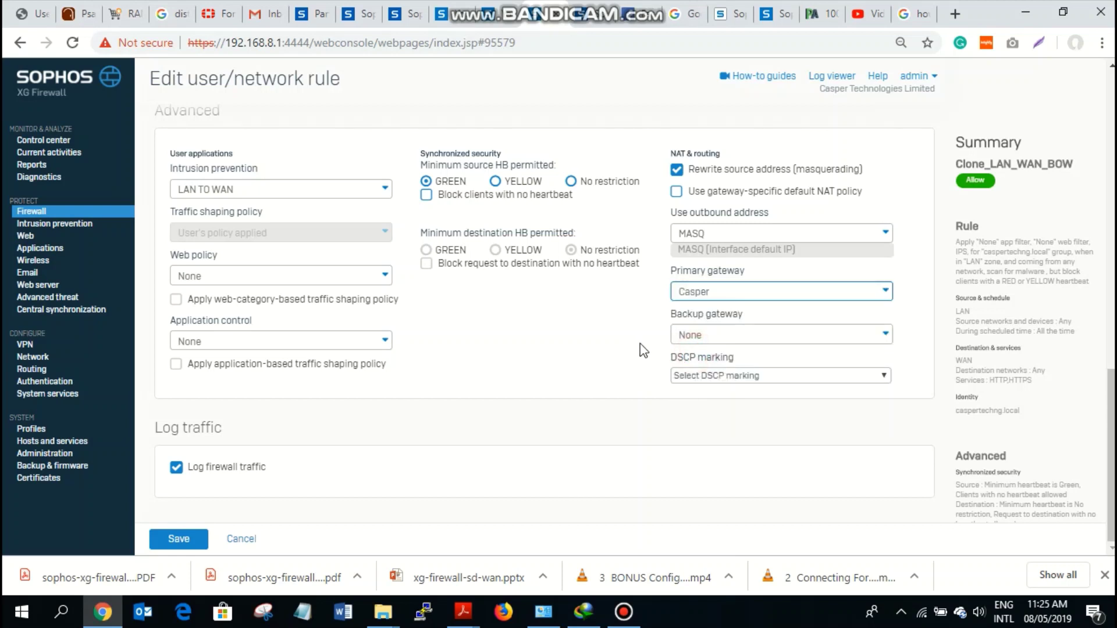
{"action": "left_click", "coordinate": [688, 336]}
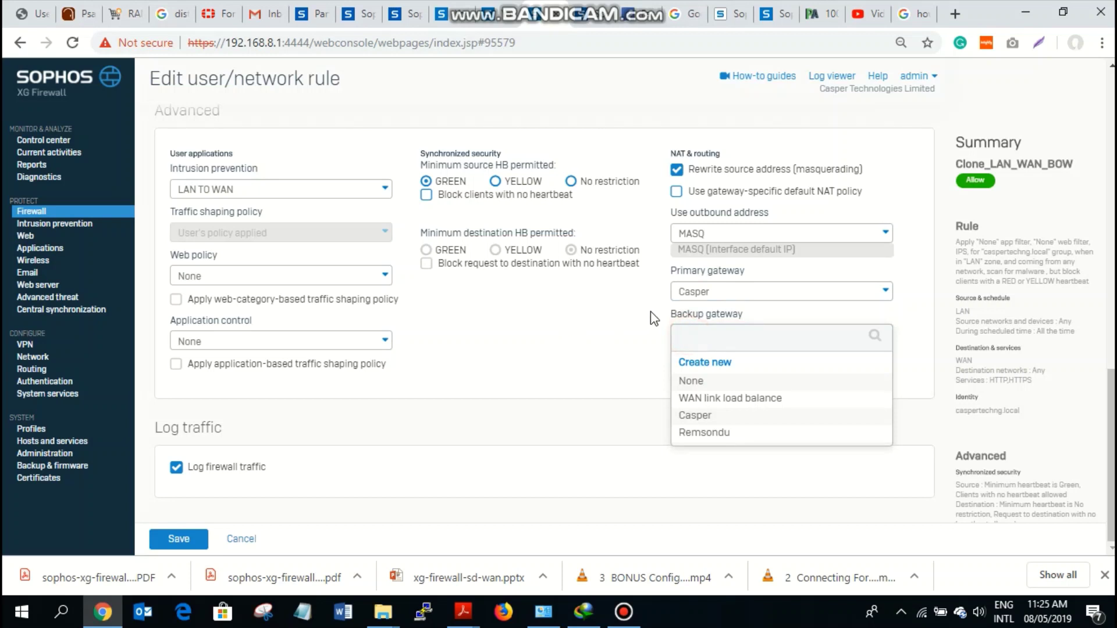
{"action": "left_click", "coordinate": [707, 433]}
{"action": "scroll", "coordinate": [602, 294], "scroll_direction": "up", "scroll_amount": 2}
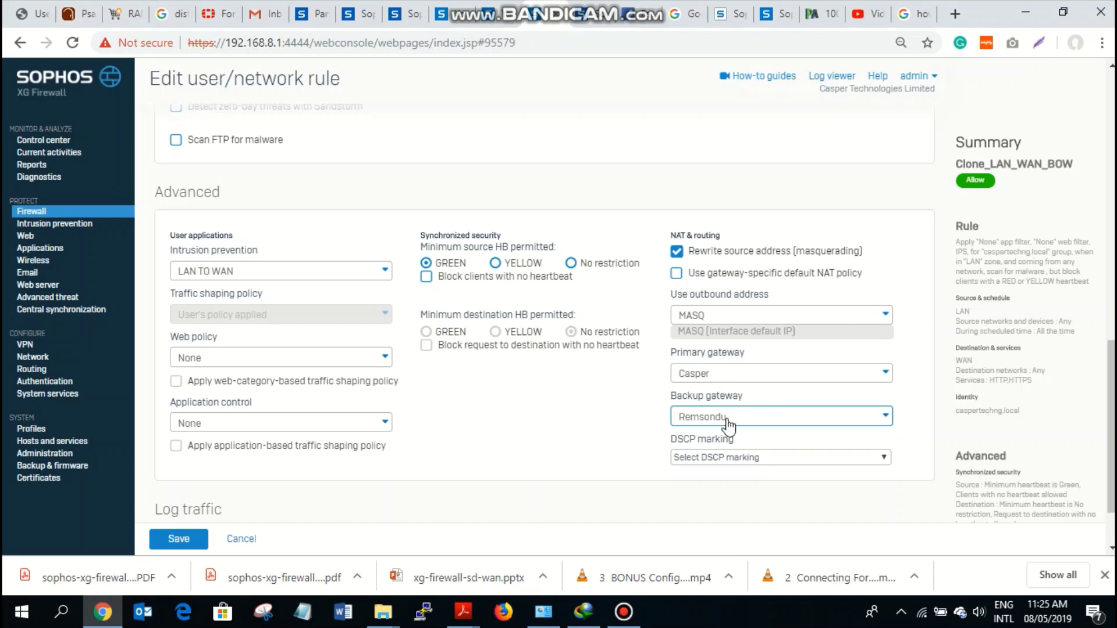
{"action": "left_click", "coordinate": [186, 540]}
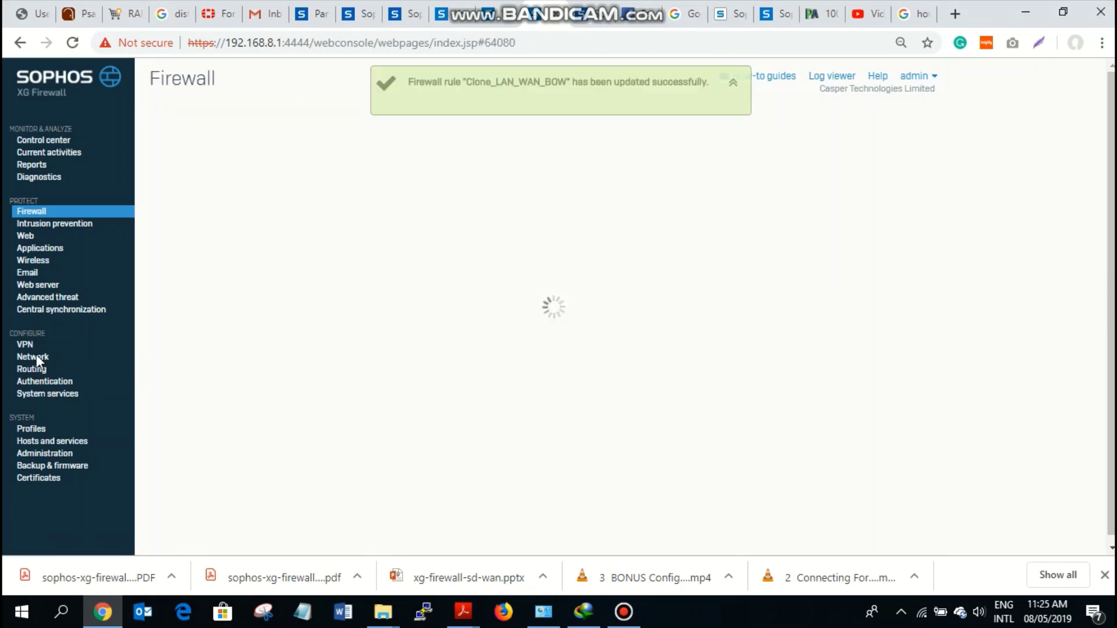
- Open the Casper gateway's details in the WAN link manager and start adding a failover rule
{"action": "left_click", "coordinate": [38, 356]}
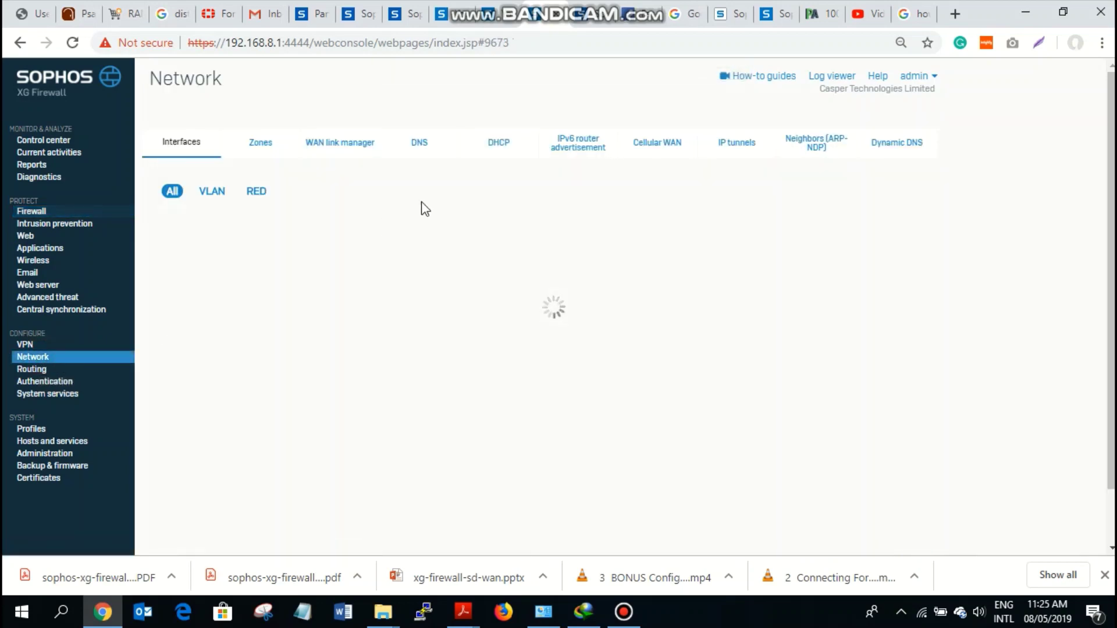
{"action": "left_click", "coordinate": [317, 149]}
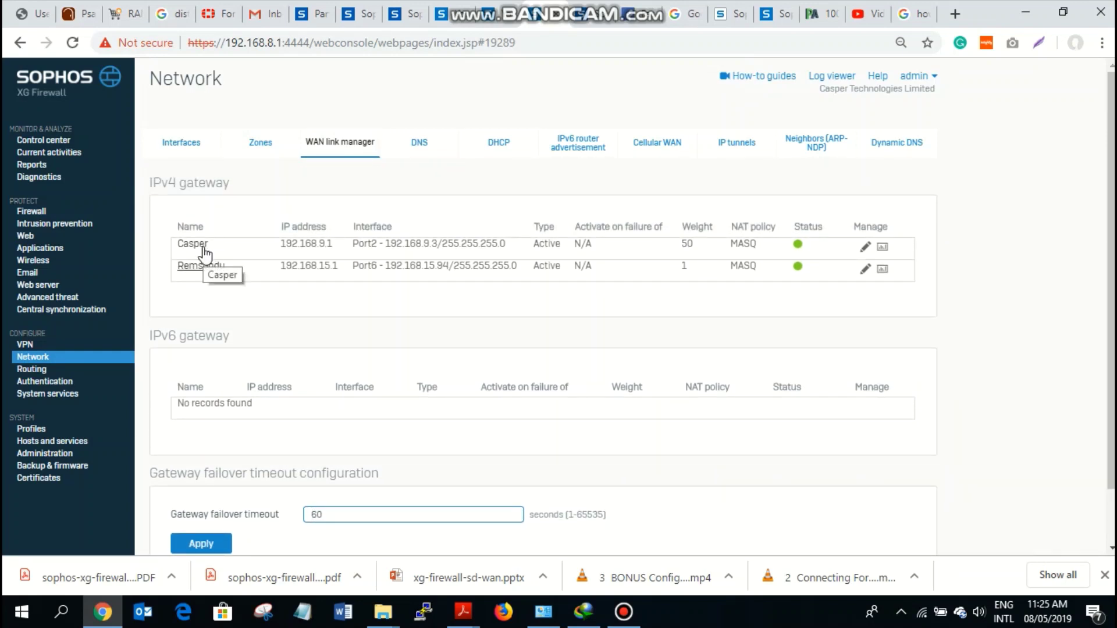
{"action": "left_click", "coordinate": [203, 246]}
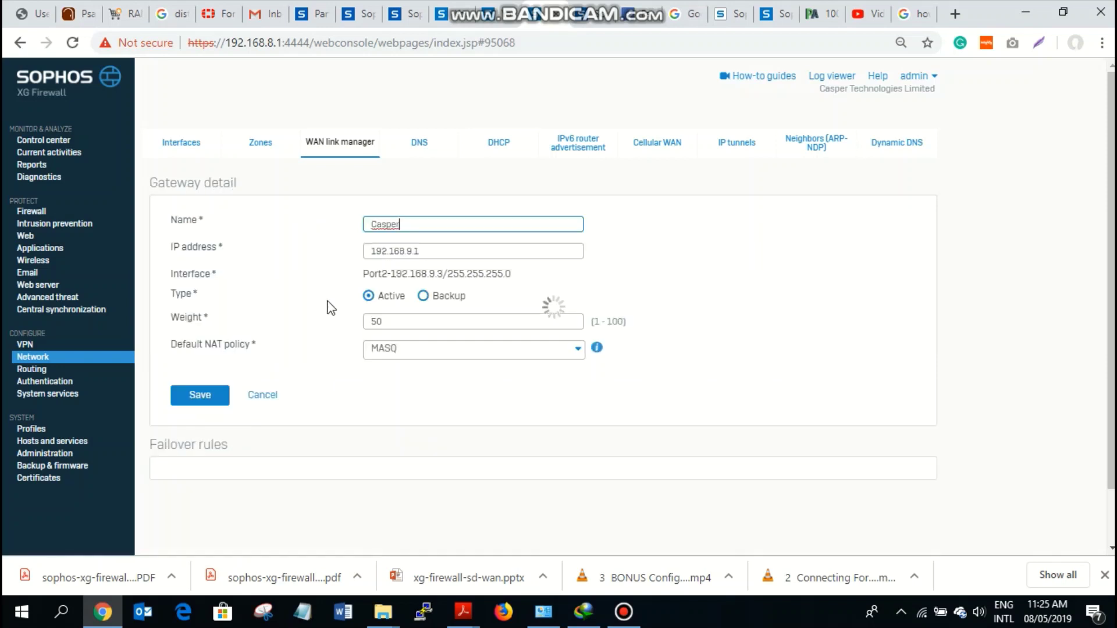
{"action": "scroll", "coordinate": [299, 443], "scroll_direction": "down", "scroll_amount": 1}
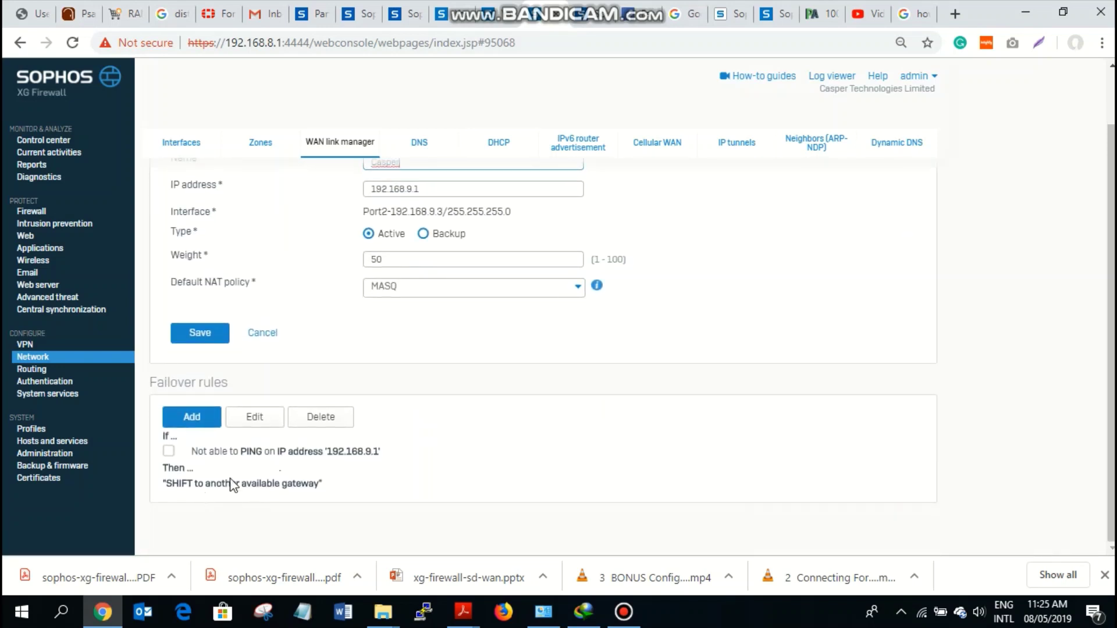
{"action": "left_click", "coordinate": [192, 431]}
{"action": "scroll", "coordinate": [329, 486], "scroll_direction": "down", "scroll_amount": 2}
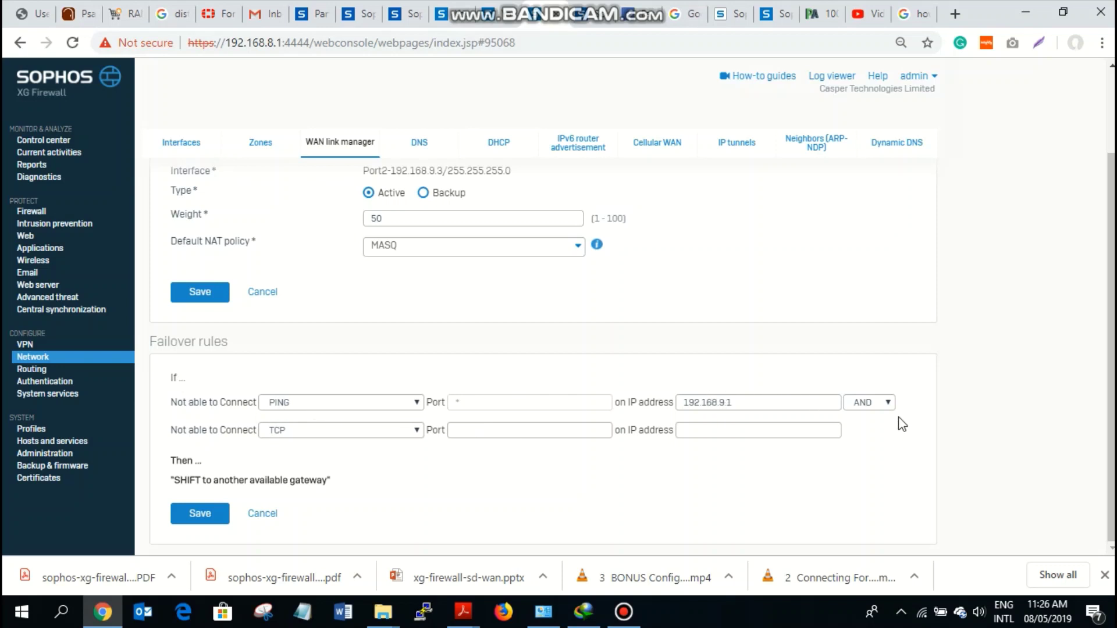
- Add an OR condition for TCP port 443 on IP address 8.8.8.8 to the Casper gateway's failover rules and save them
{"action": "left_click", "coordinate": [884, 402]}
{"action": "left_click", "coordinate": [878, 430]}
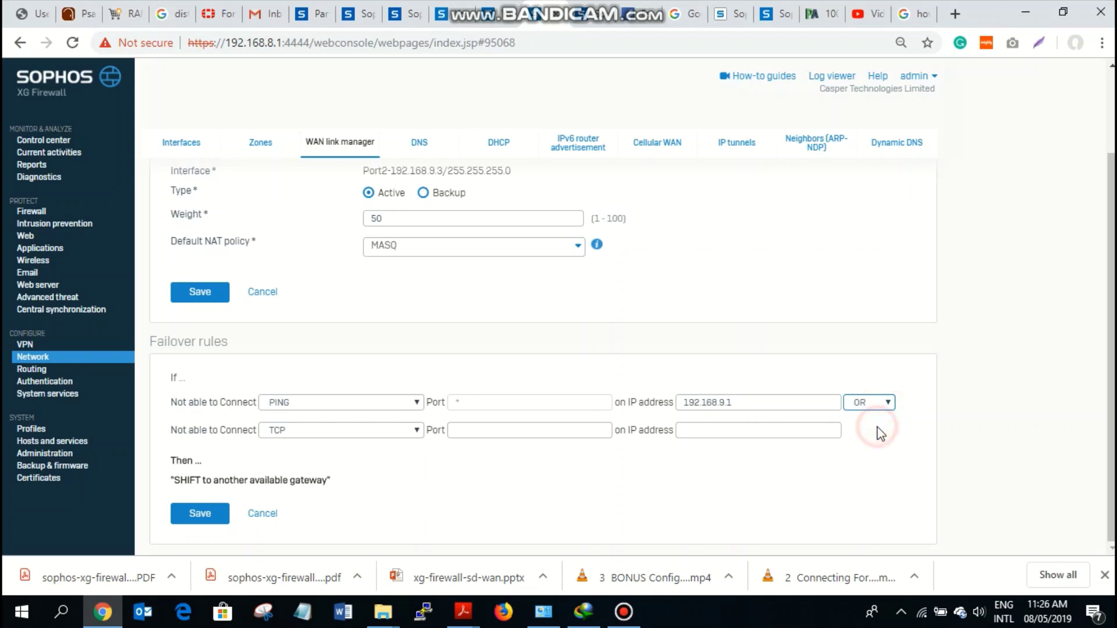
{"action": "left_click", "coordinate": [468, 436]}
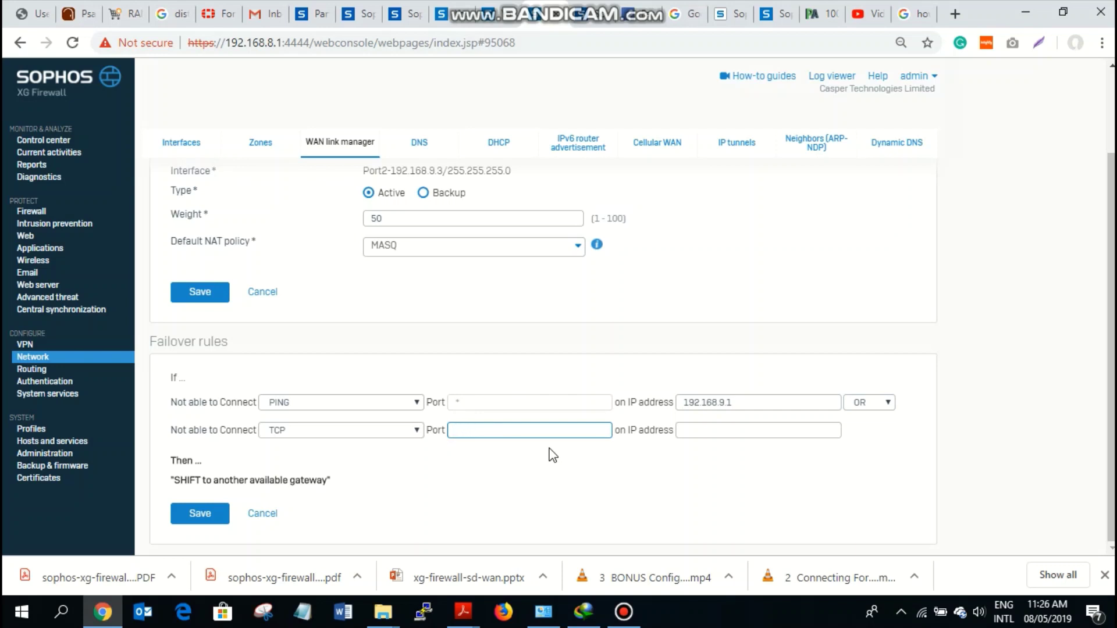
{"action": "left_click", "coordinate": [774, 431]}
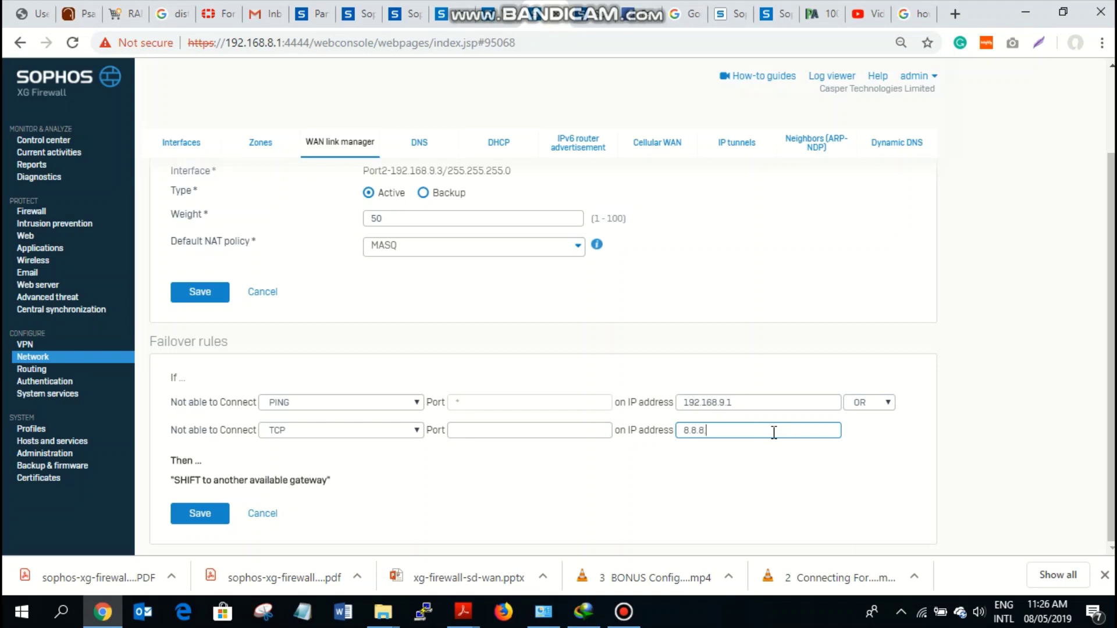
{"action": "left_click", "coordinate": [527, 431]}
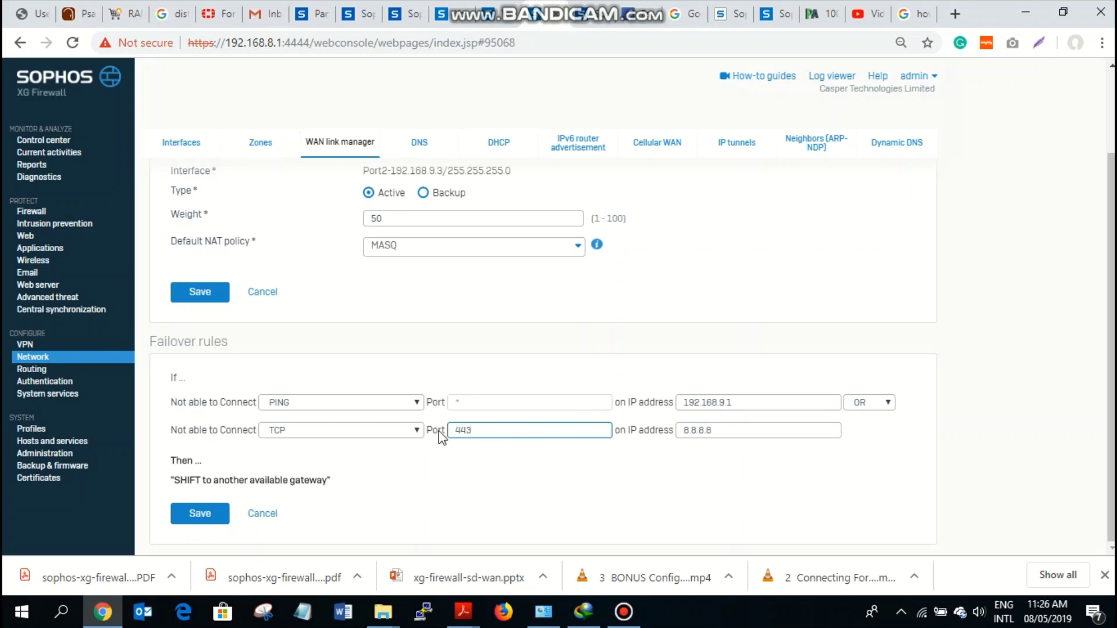
{"action": "left_click", "coordinate": [199, 514]}
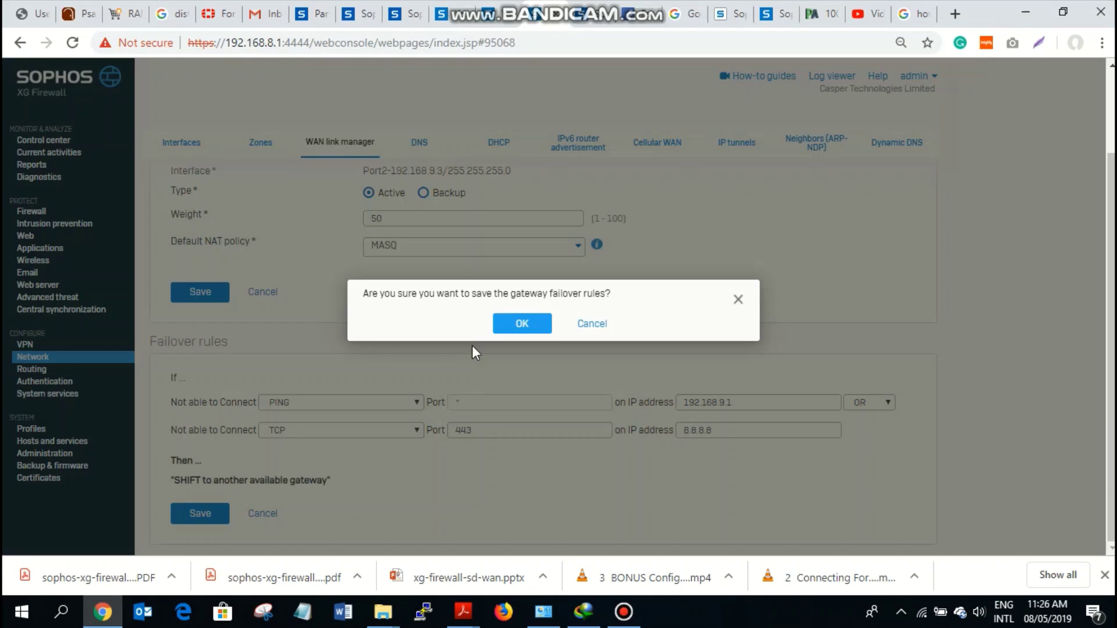
{"action": "left_click", "coordinate": [506, 324]}
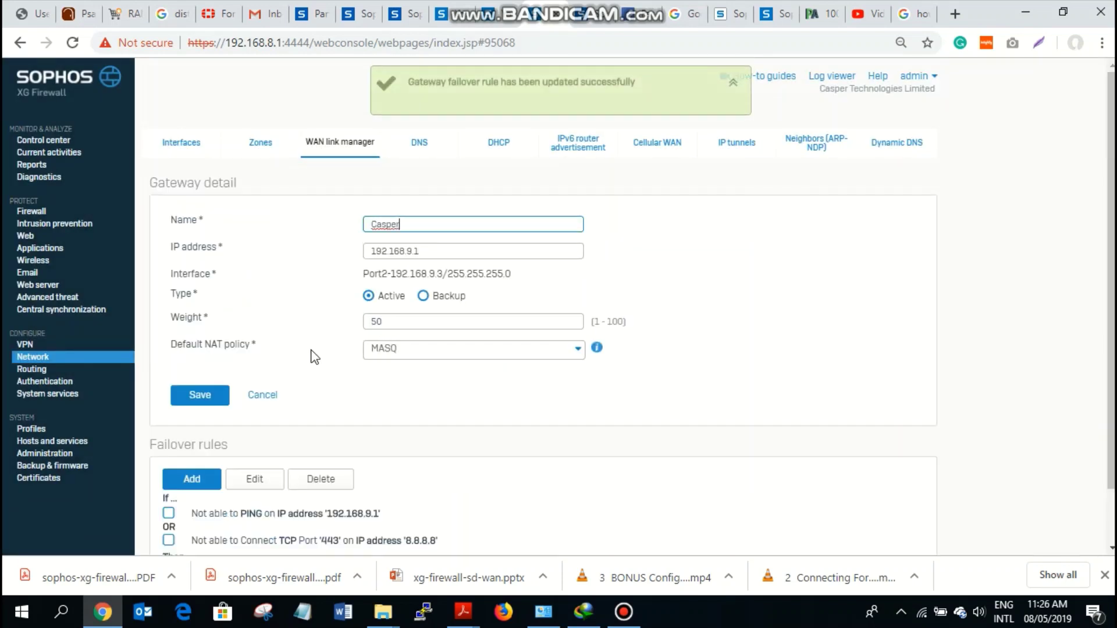
- Check the Casper gateway's failover rules, then save the gateway and confirm the update
{"action": "scroll", "coordinate": [206, 462], "scroll_direction": "down", "scroll_amount": 1}
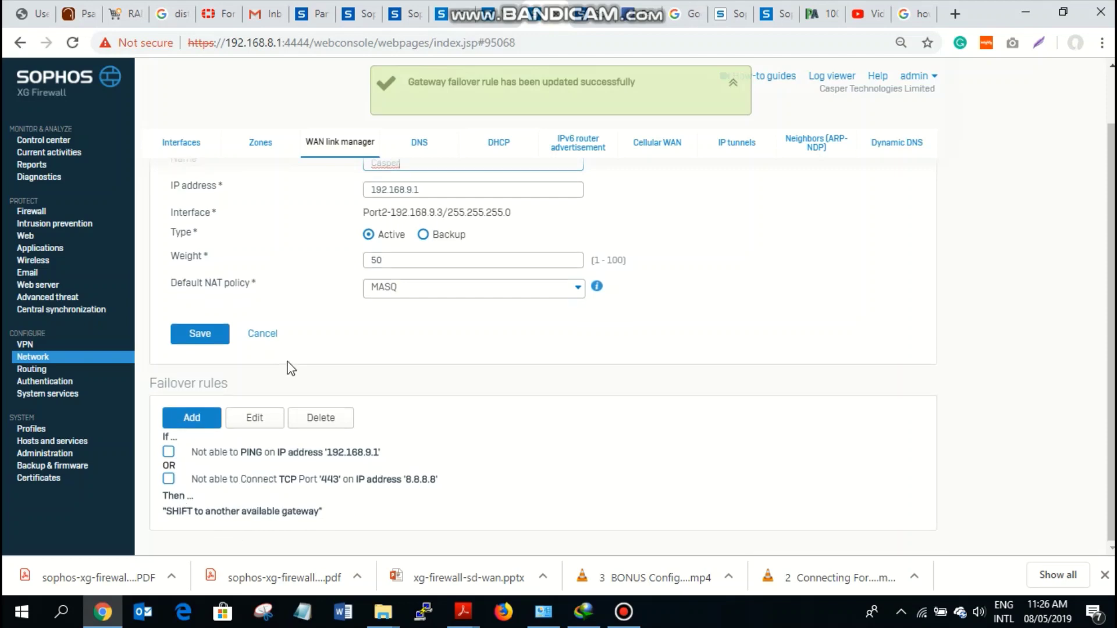
{"action": "scroll", "coordinate": [287, 367], "scroll_direction": "up", "scroll_amount": 1}
{"action": "left_click", "coordinate": [208, 404]}
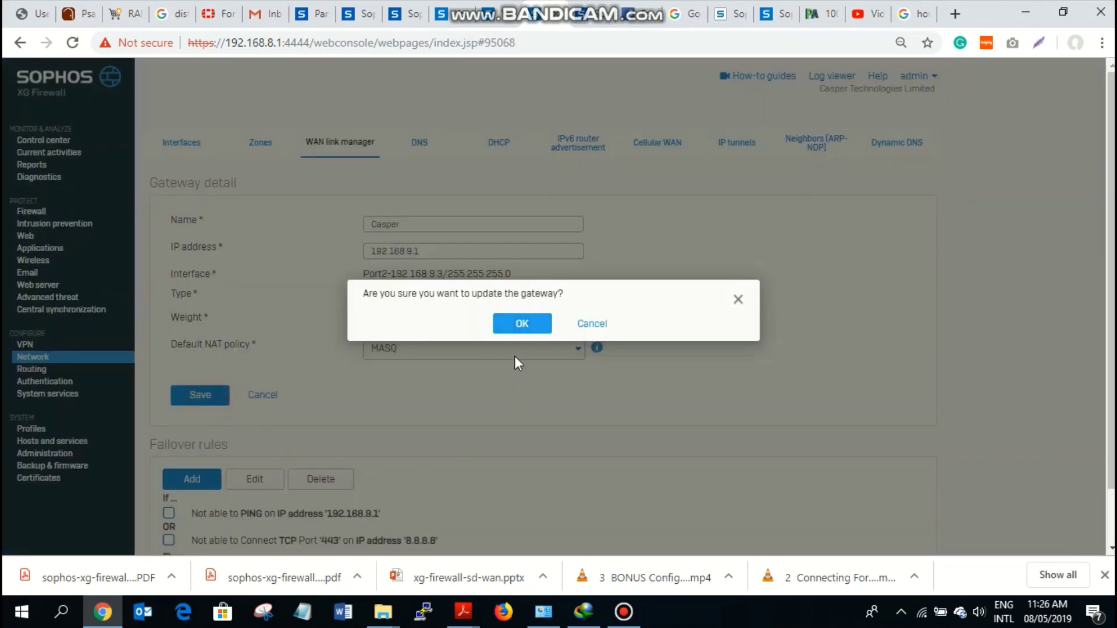
{"action": "left_click", "coordinate": [519, 325]}
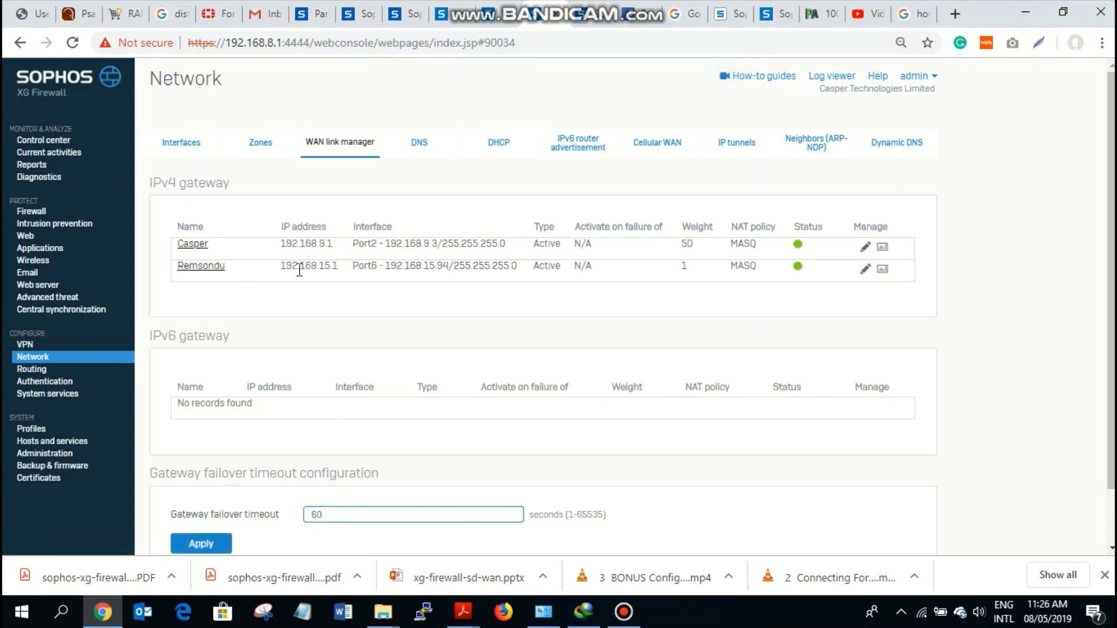
- Add an OR condition for TCP port 443 on IP address 8.8.8.8 to the Remsondu gateway's failover rules, then save the gateway
{"action": "left_click", "coordinate": [208, 271]}
{"action": "scroll", "coordinate": [420, 402], "scroll_direction": "down", "scroll_amount": 1}
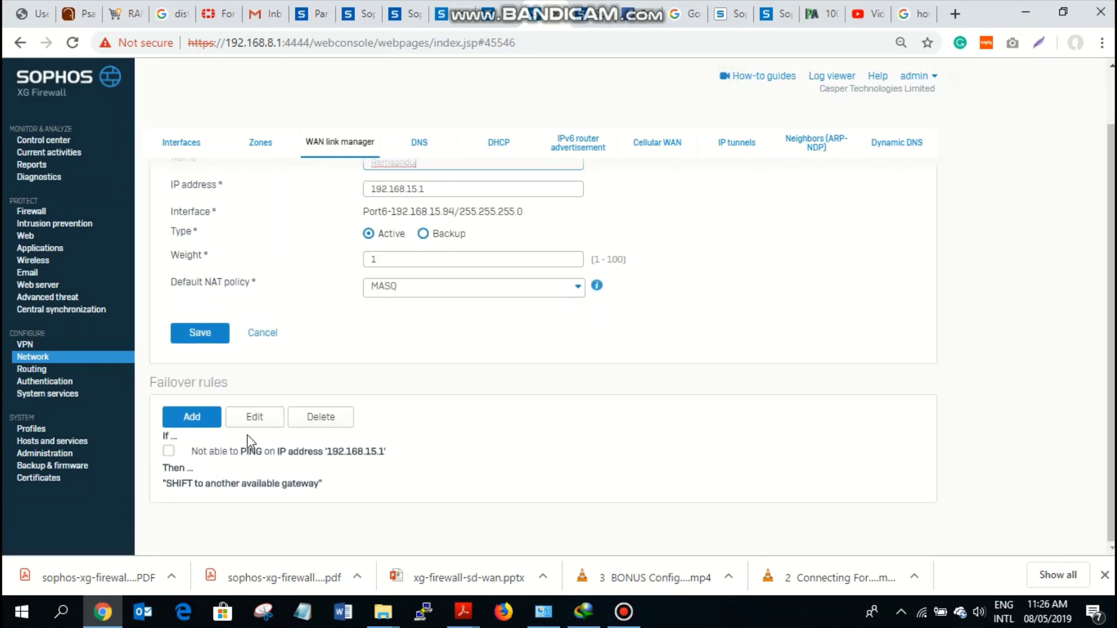
{"action": "left_click", "coordinate": [197, 417]}
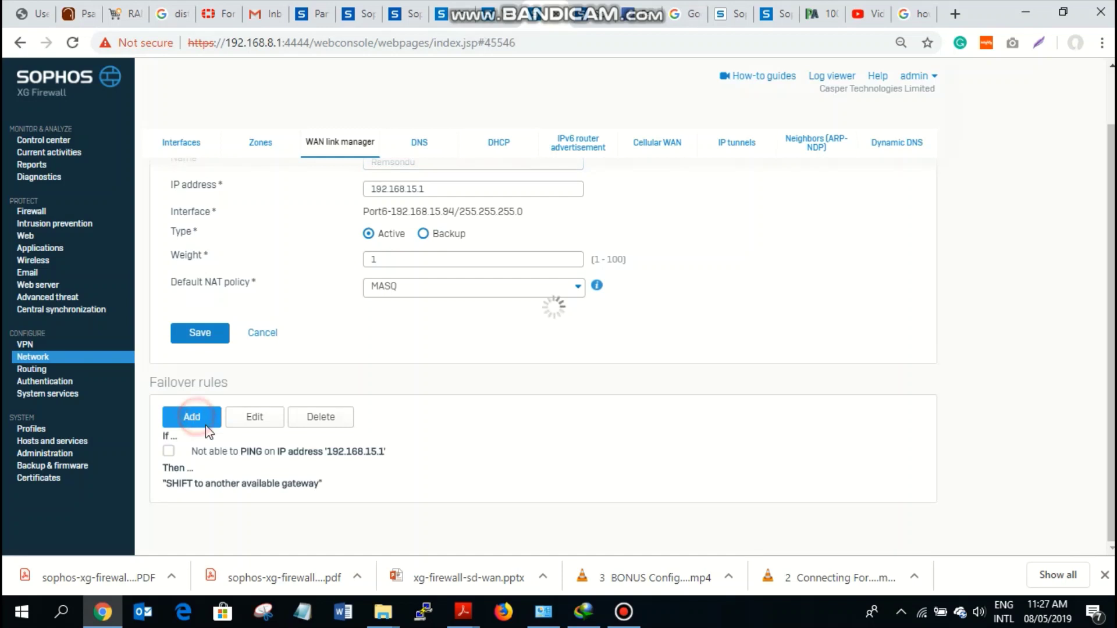
{"action": "scroll", "coordinate": [318, 494], "scroll_direction": "down", "scroll_amount": 2}
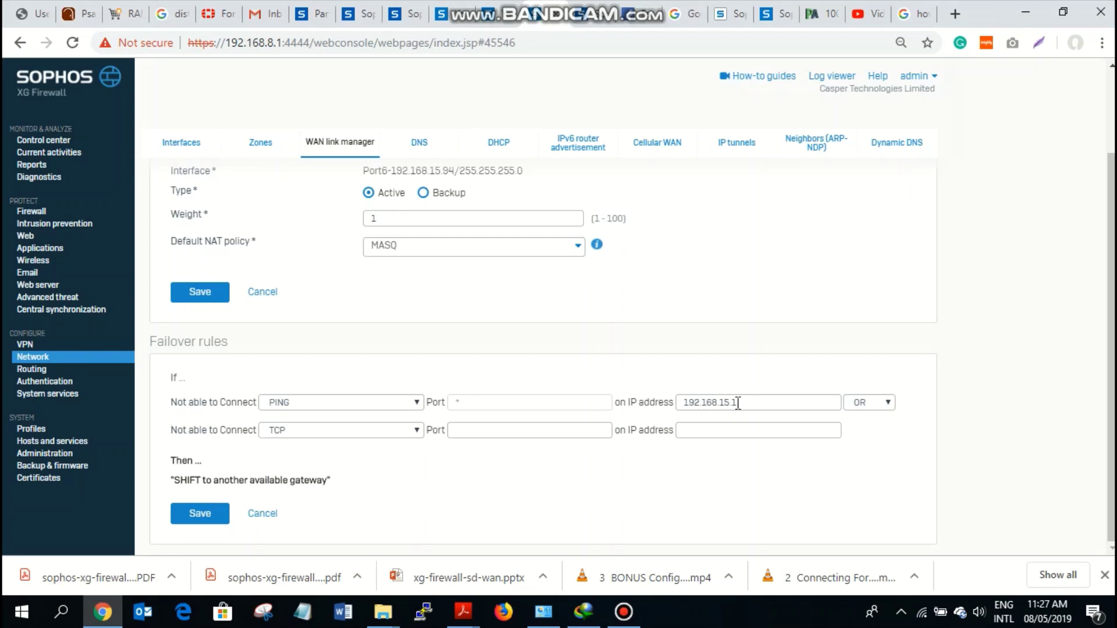
{"action": "left_click", "coordinate": [477, 433]}
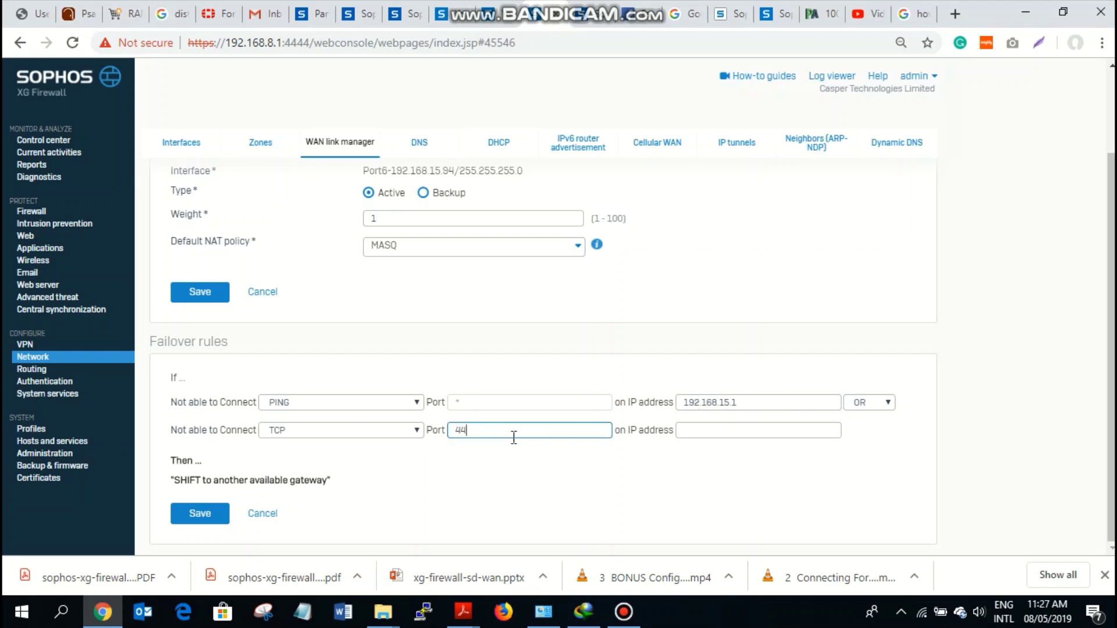
{"action": "left_click", "coordinate": [760, 431]}
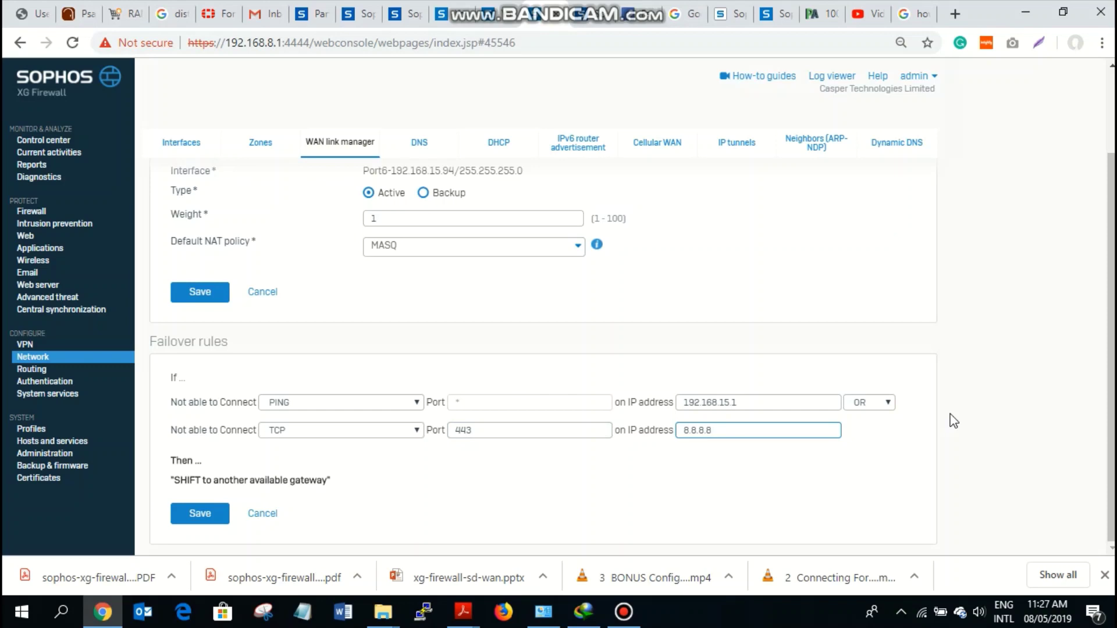
{"action": "left_click", "coordinate": [178, 516]}
{"action": "left_click", "coordinate": [524, 324]}
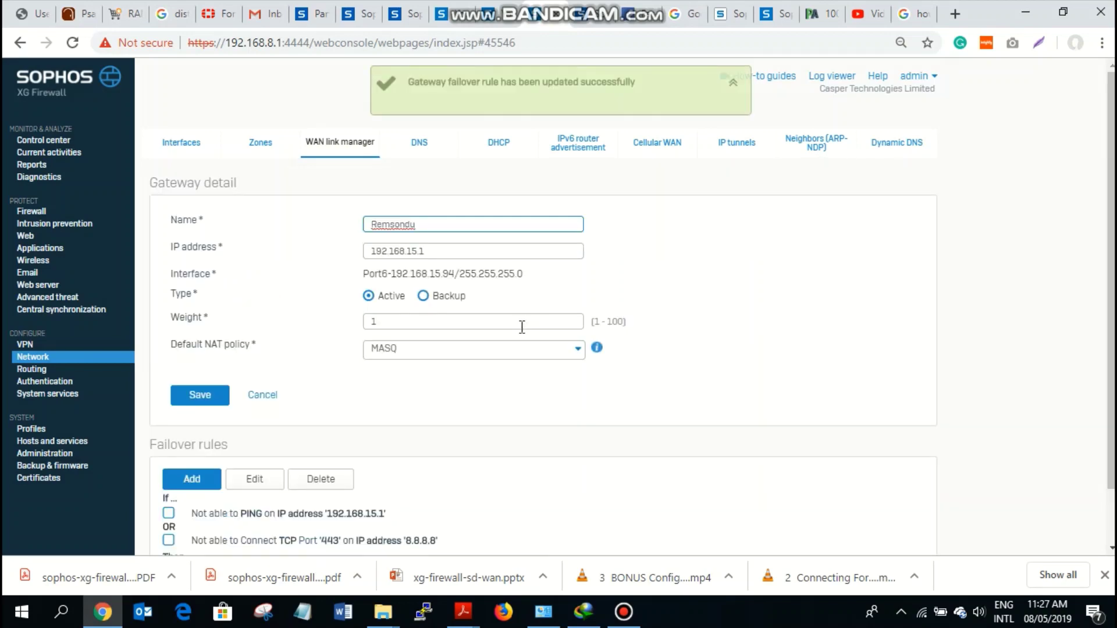
{"action": "left_click", "coordinate": [189, 396]}
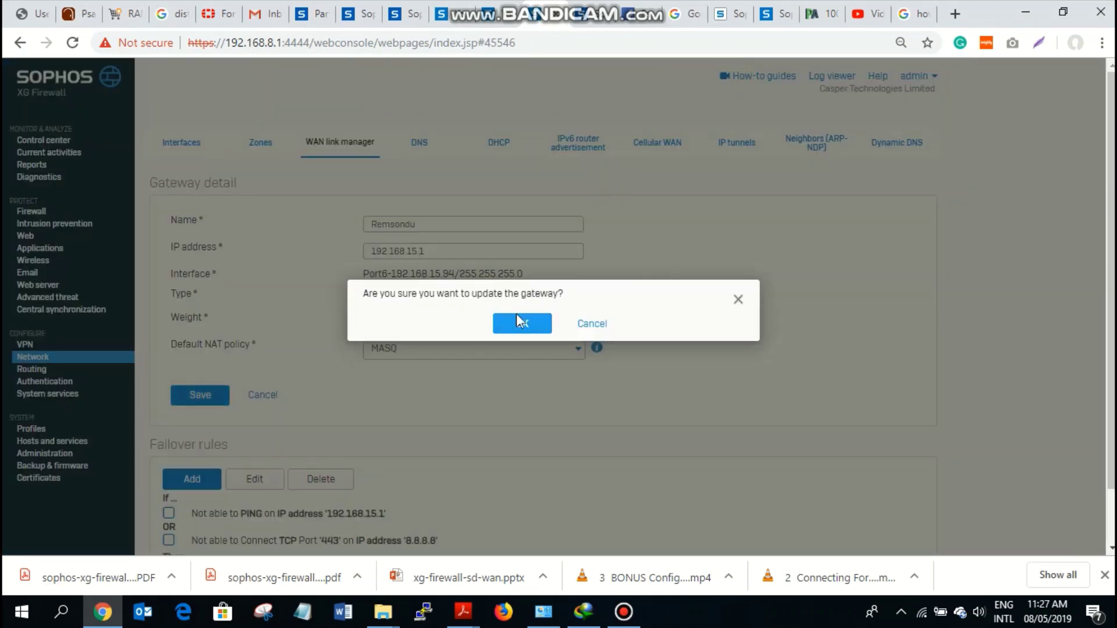
{"action": "left_click", "coordinate": [517, 323]}
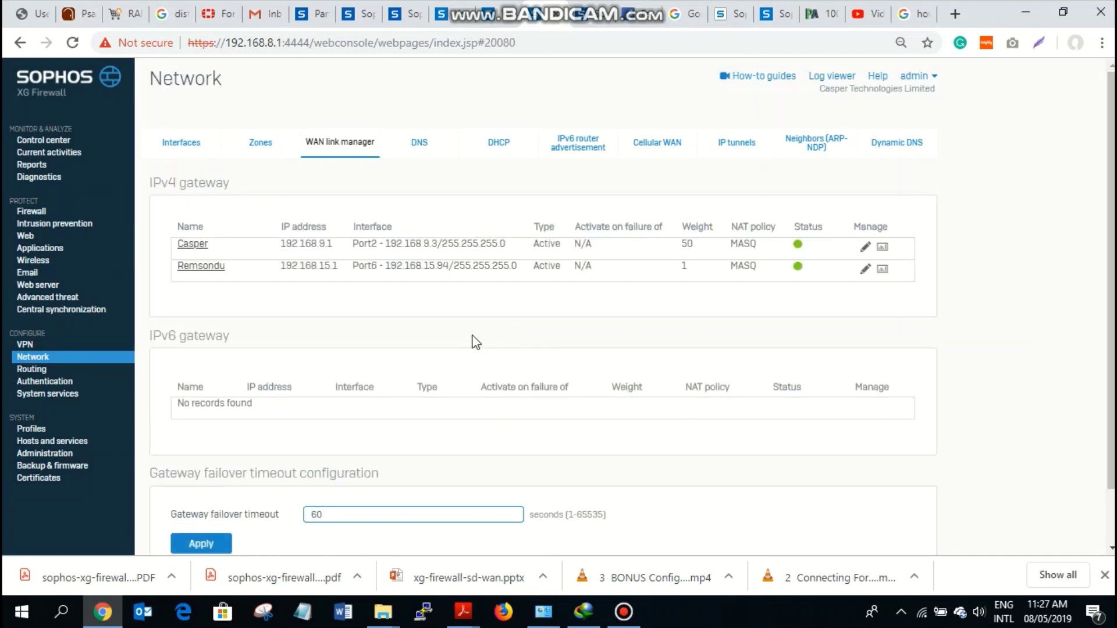
- Open the Clone_LAN_WAN_BOW firewall rule and review its settings
{"action": "left_click", "coordinate": [32, 211]}
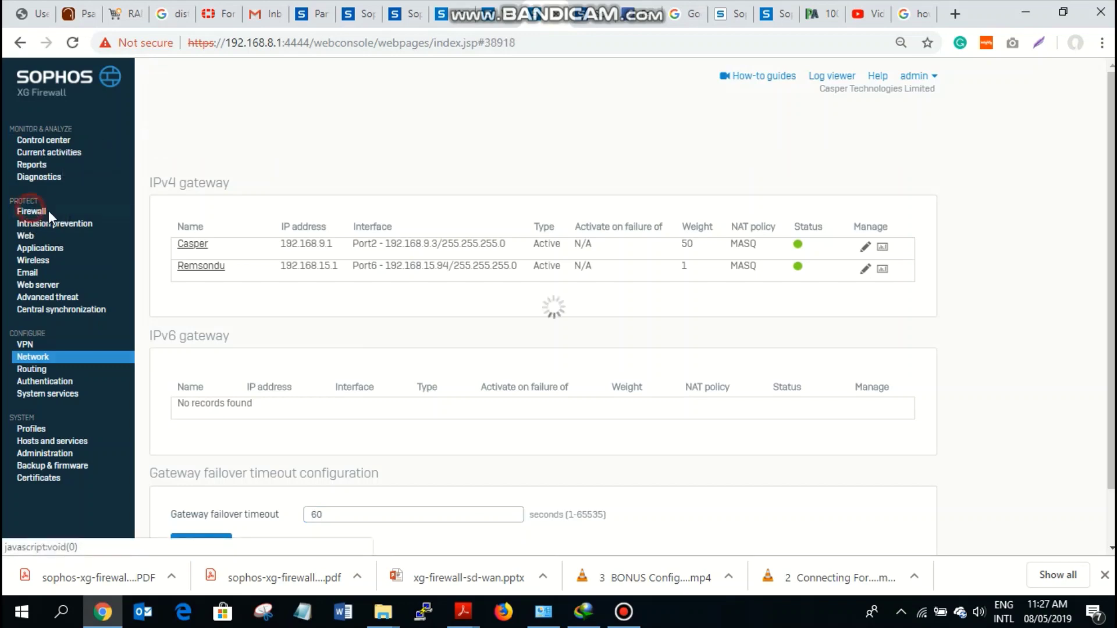
{"action": "scroll", "coordinate": [220, 261], "scroll_direction": "down", "scroll_amount": 2}
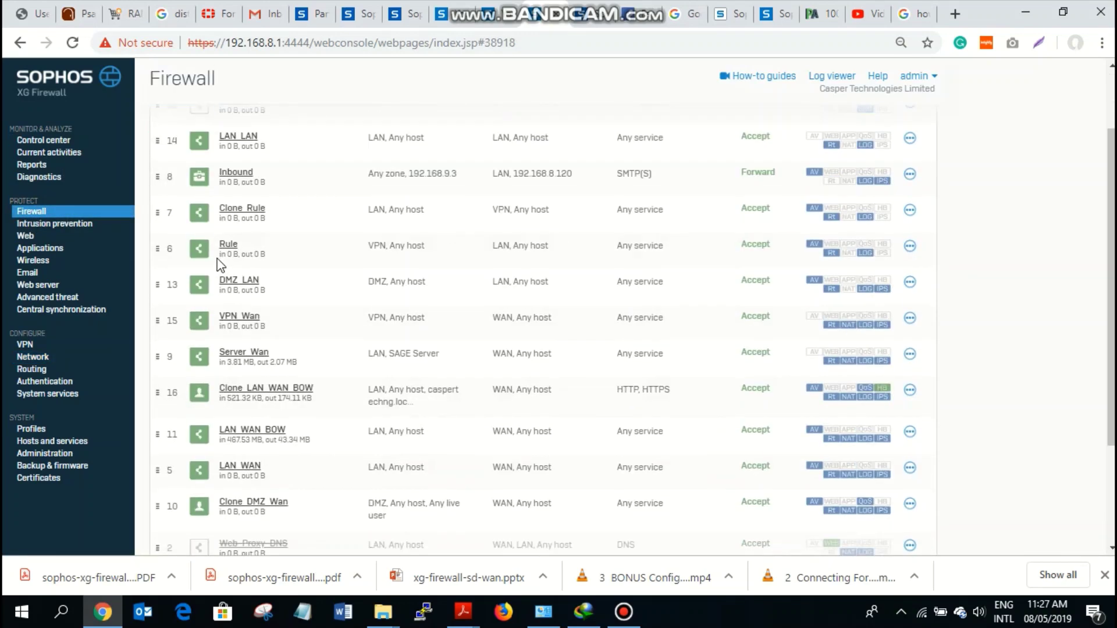
{"action": "scroll", "coordinate": [224, 273], "scroll_direction": "down", "scroll_amount": 1}
{"action": "scroll", "coordinate": [232, 282], "scroll_direction": "up", "scroll_amount": 1}
{"action": "left_click", "coordinate": [271, 388]}
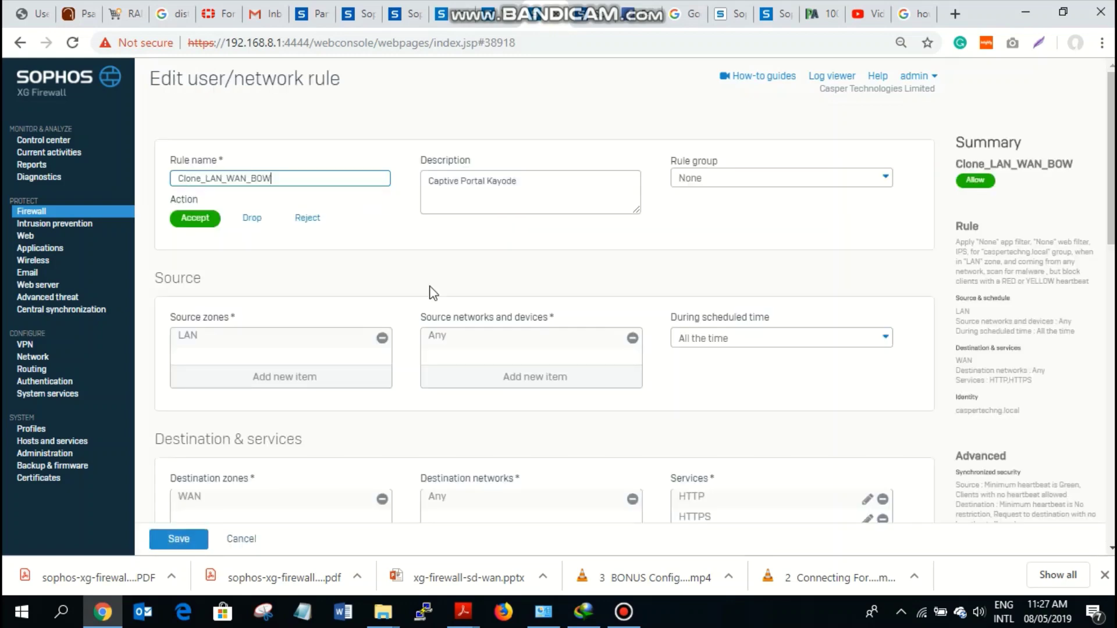
{"action": "scroll", "coordinate": [431, 293], "scroll_direction": "down", "scroll_amount": 12}
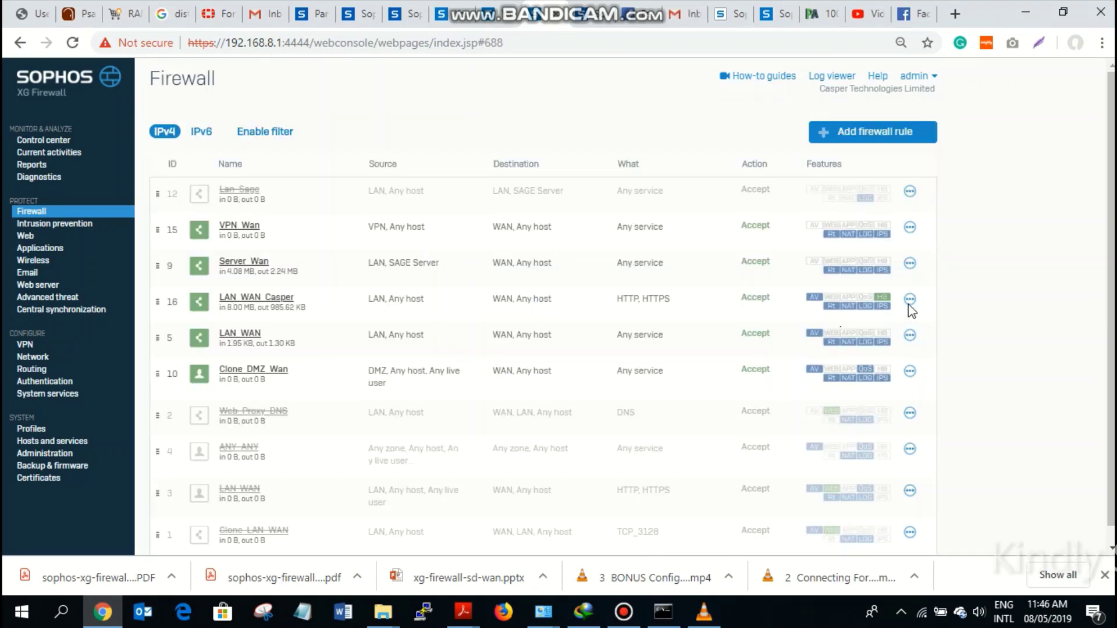
- Clone the LAN_WAN_Casper firewall rule above the original and name the copy LAN_WAN_Remsondu
{"action": "left_click", "coordinate": [910, 299]}
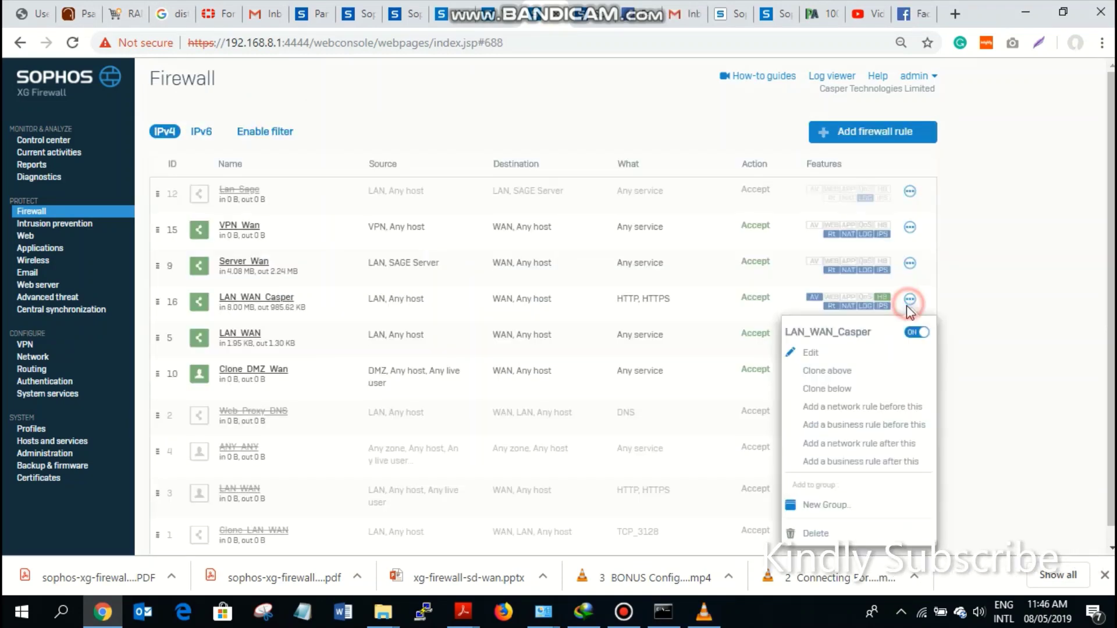
{"action": "left_click", "coordinate": [832, 375]}
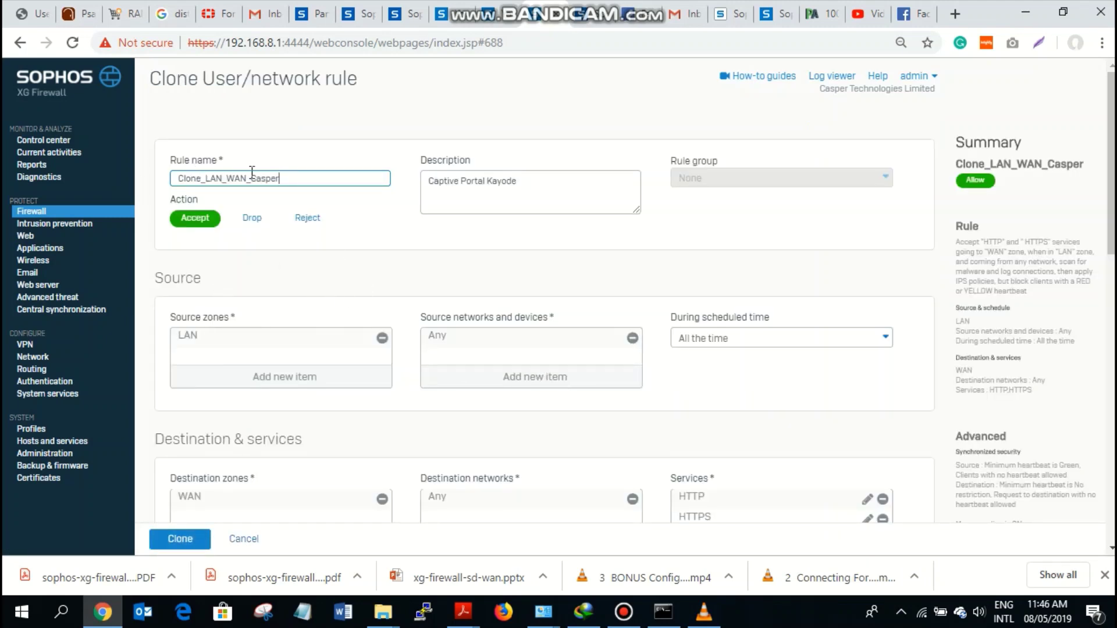
{"action": "key", "text": "BackSpace"}
{"action": "key", "text": "BackSpace"}
{"action": "key", "text": "BackSpace"}
{"action": "key", "text": "BackSpace"}
{"action": "key", "text": "BackSpace"}
{"action": "key", "text": "BackSpace"}
{"action": "type", "text": "Remsondu"}
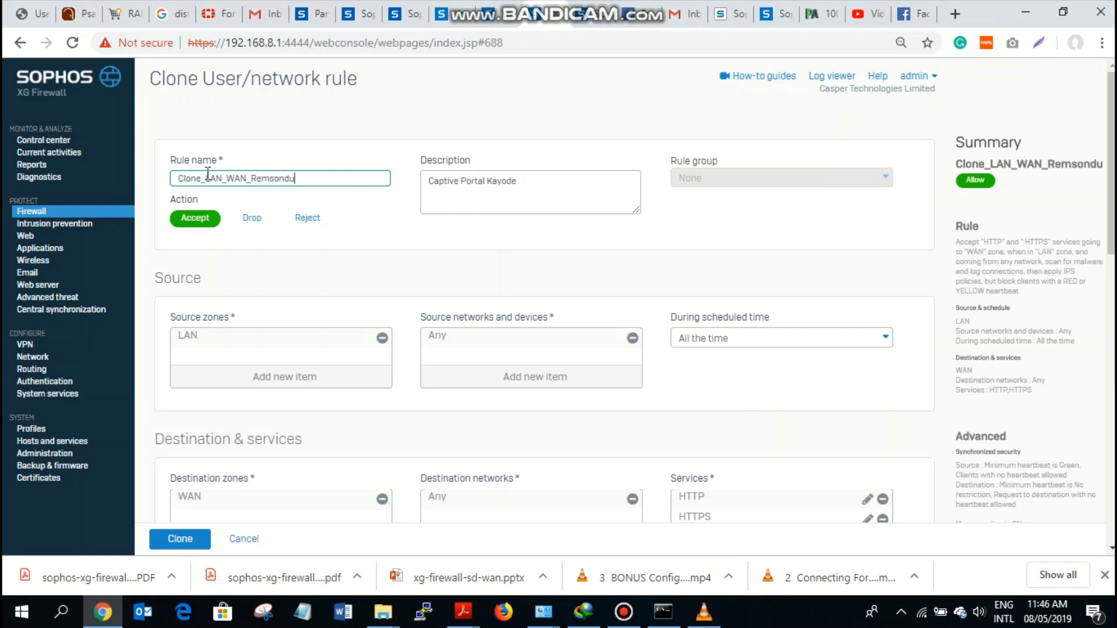
{"action": "left_click_drag", "start_coordinate": [208, 176], "coordinate": [80, 185]}
{"action": "key", "text": "BackSpace"}
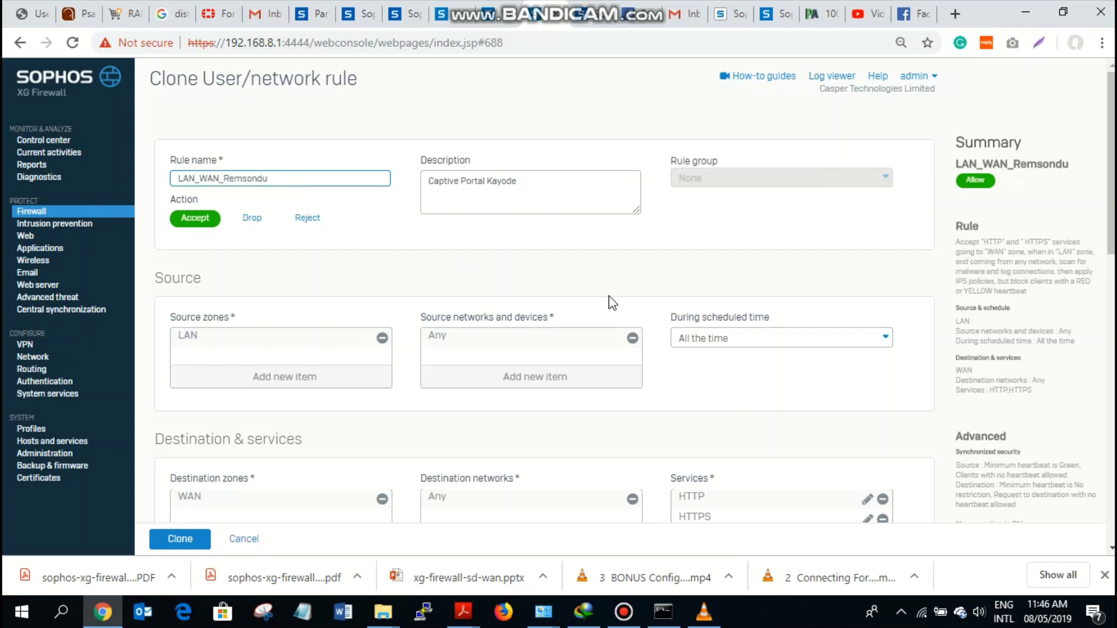
- Remove Any from the rule's source networks and devices and start creating a new IP host there
{"action": "scroll", "coordinate": [613, 302], "scroll_direction": "down", "scroll_amount": 1}
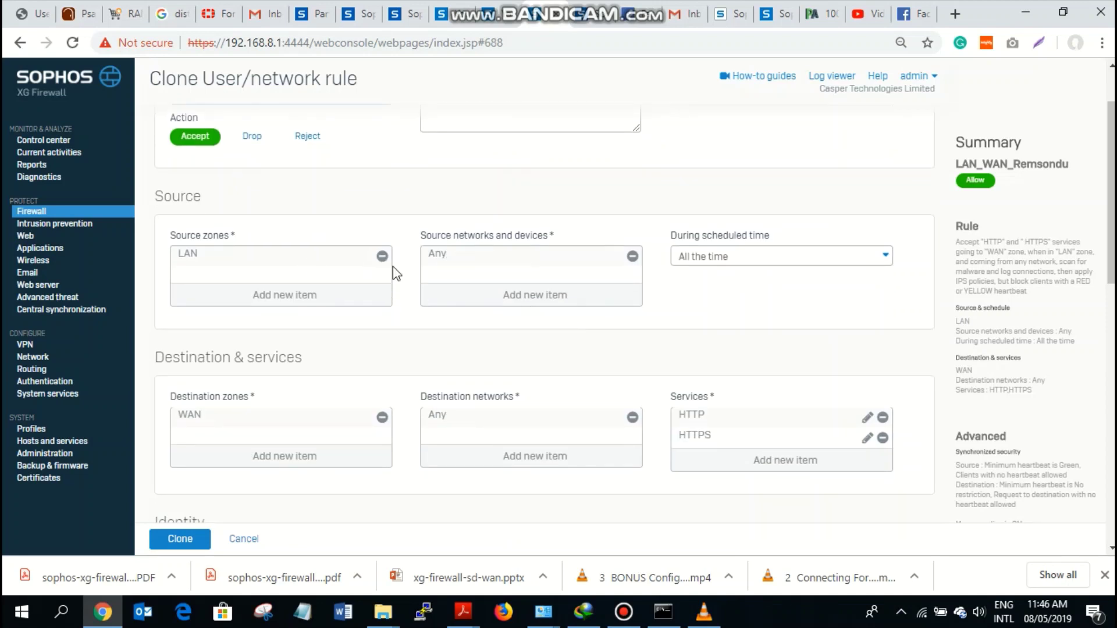
{"action": "mouse_move", "coordinate": [217, 257]}
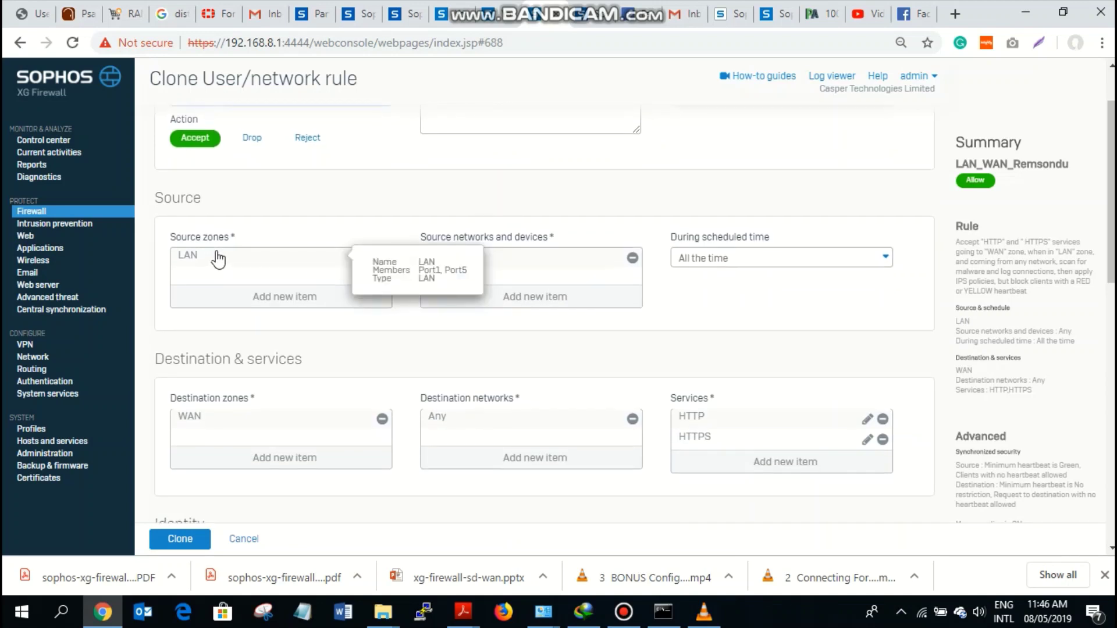
{"action": "left_click", "coordinate": [632, 257]}
{"action": "left_click", "coordinate": [555, 295]}
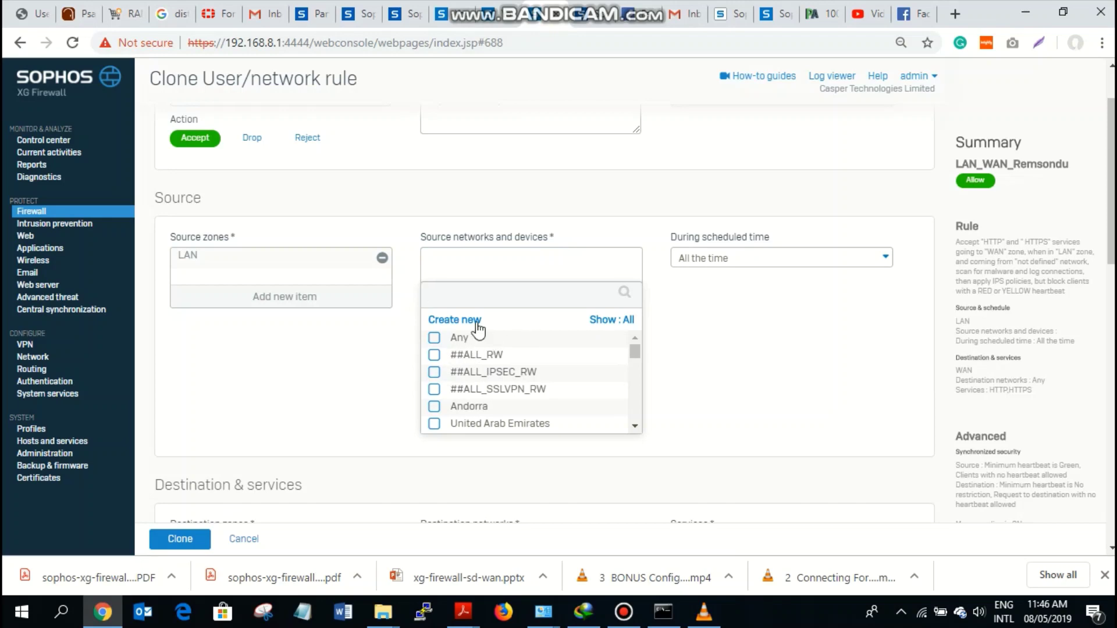
{"action": "left_click", "coordinate": [478, 330]}
{"action": "left_click", "coordinate": [461, 344]}
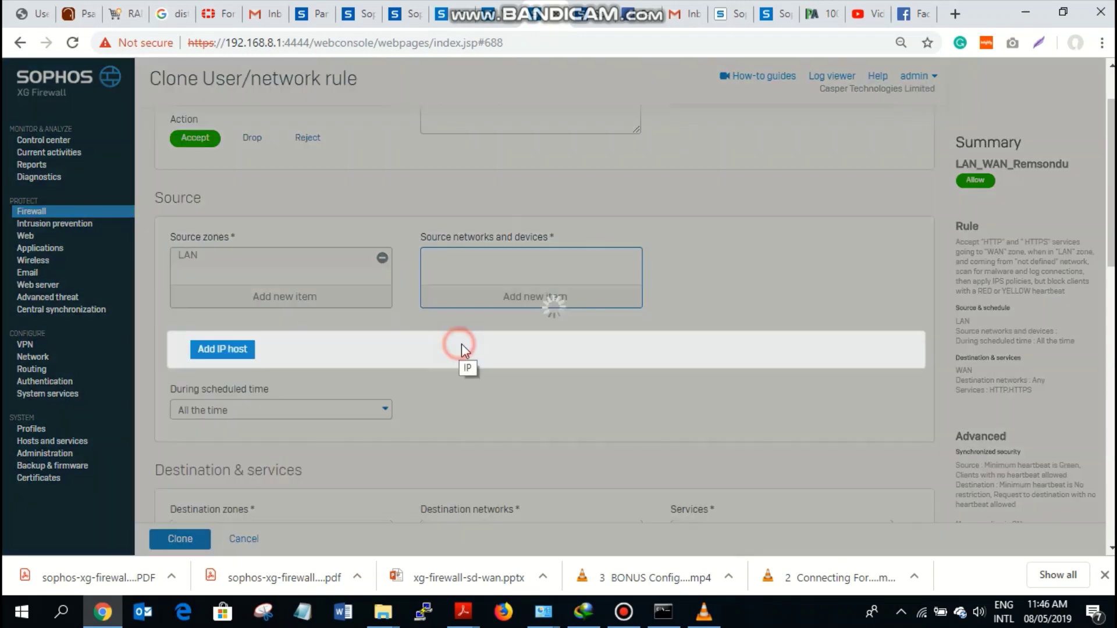
{"action": "left_click_drag", "start_coordinate": [523, 358], "coordinate": [536, 207]}
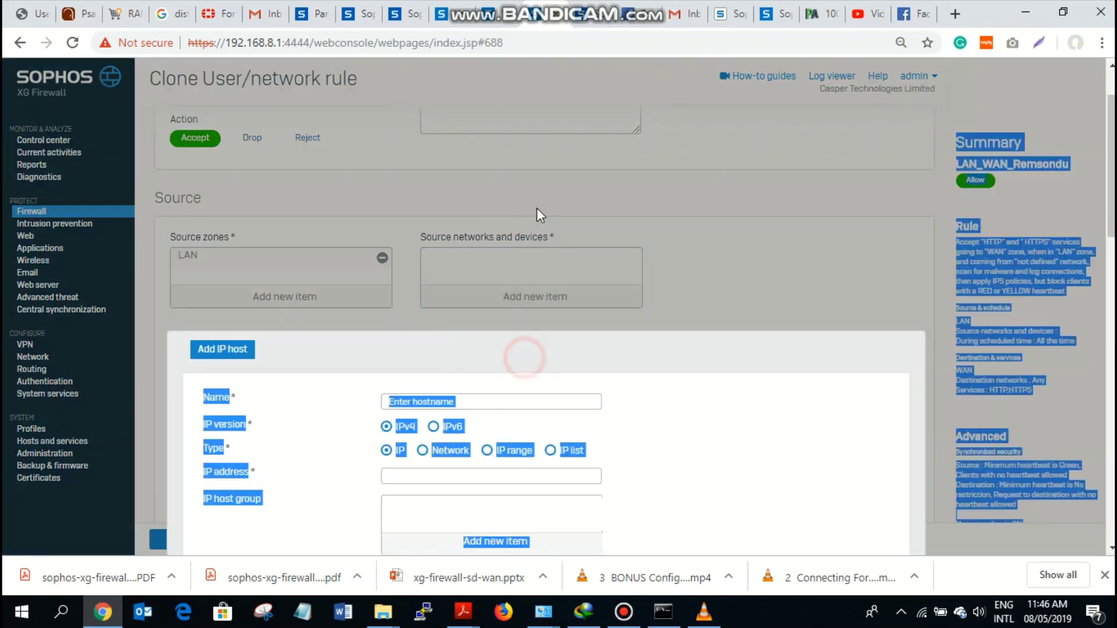
{"action": "left_click", "coordinate": [769, 255]}
{"action": "scroll", "coordinate": [769, 255], "scroll_direction": "down", "scroll_amount": 5}
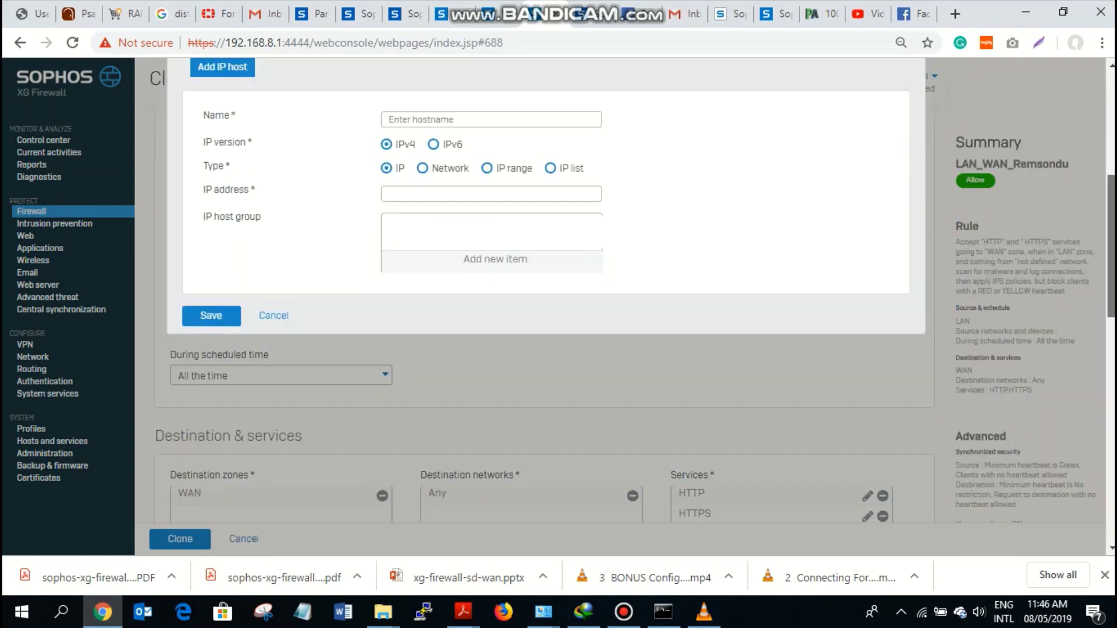
{"action": "scroll", "coordinate": [535, 287], "scroll_direction": "up", "scroll_amount": 1}
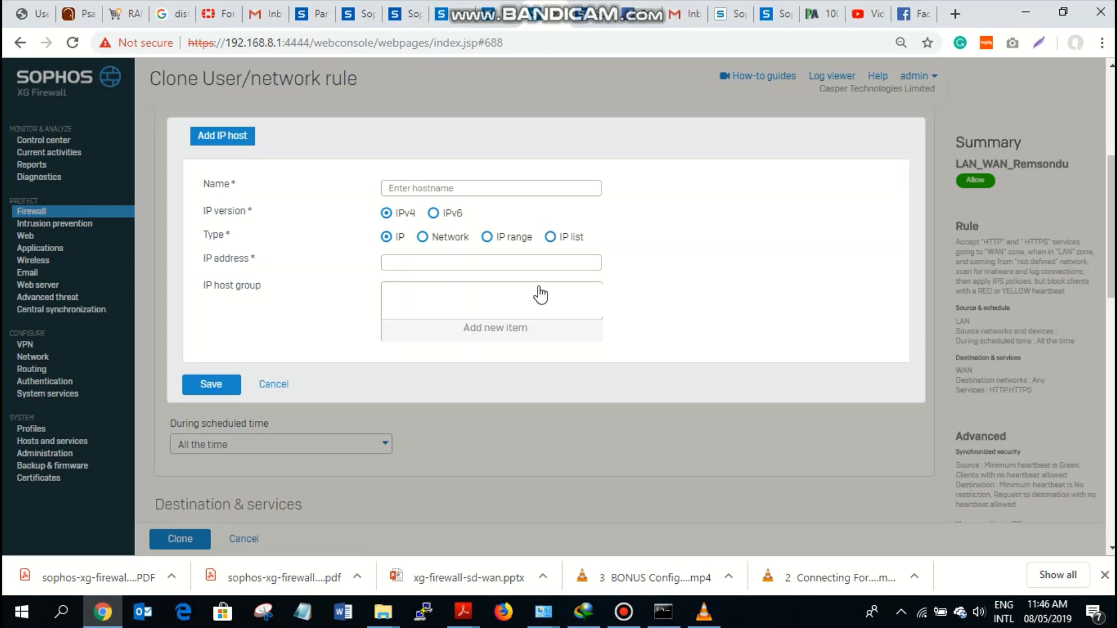
{"action": "left_click", "coordinate": [419, 240]}
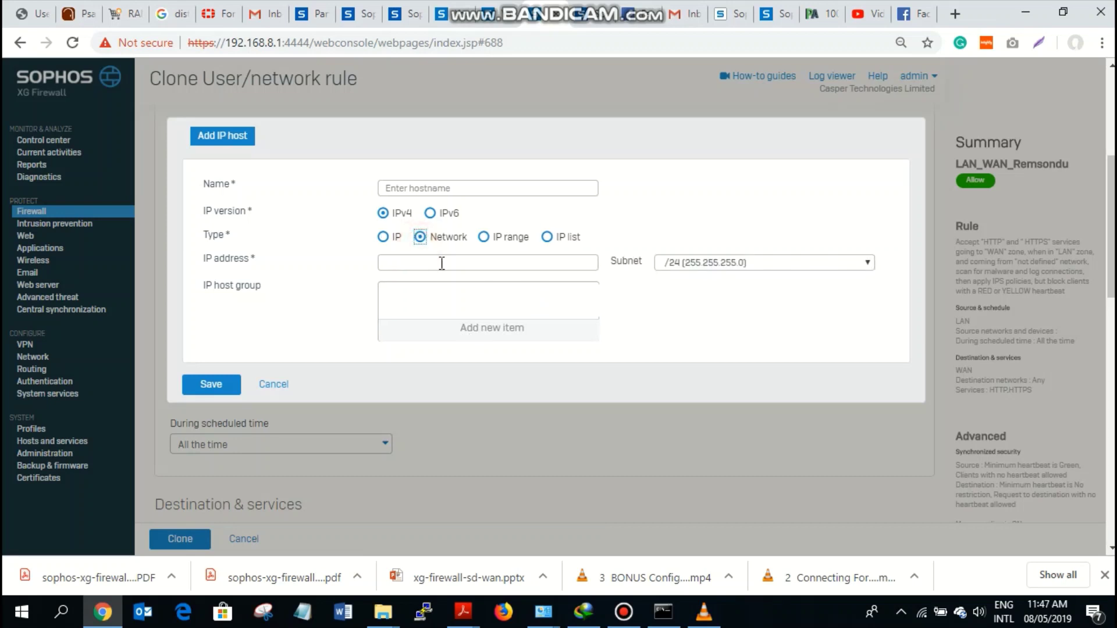
{"action": "left_click", "coordinate": [484, 236]}
{"action": "left_click", "coordinate": [549, 236]}
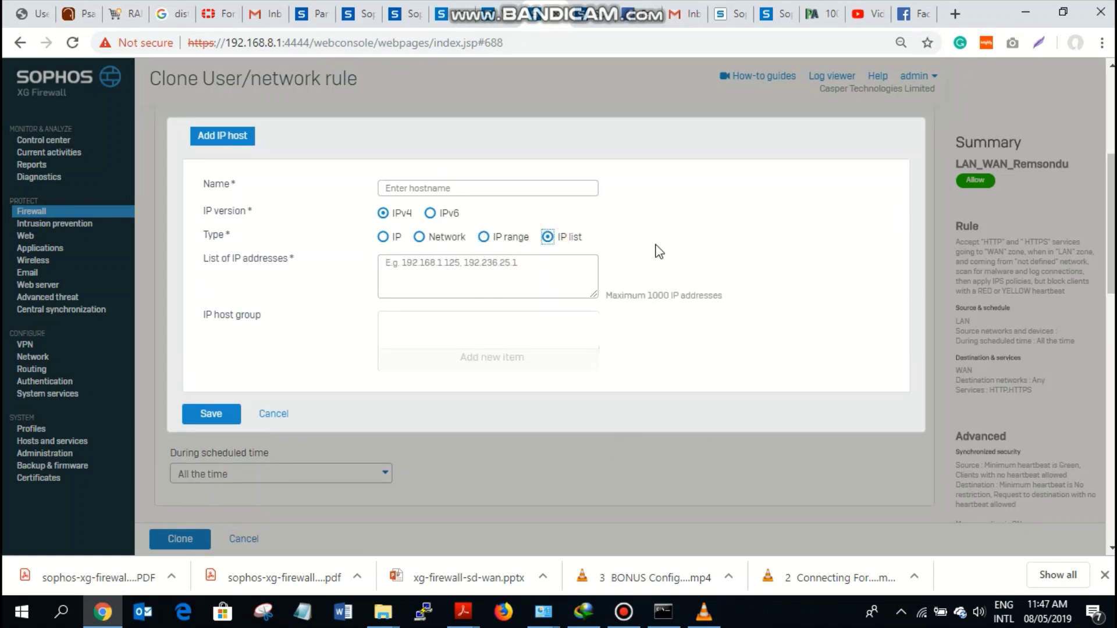
{"action": "left_click", "coordinate": [383, 237]}
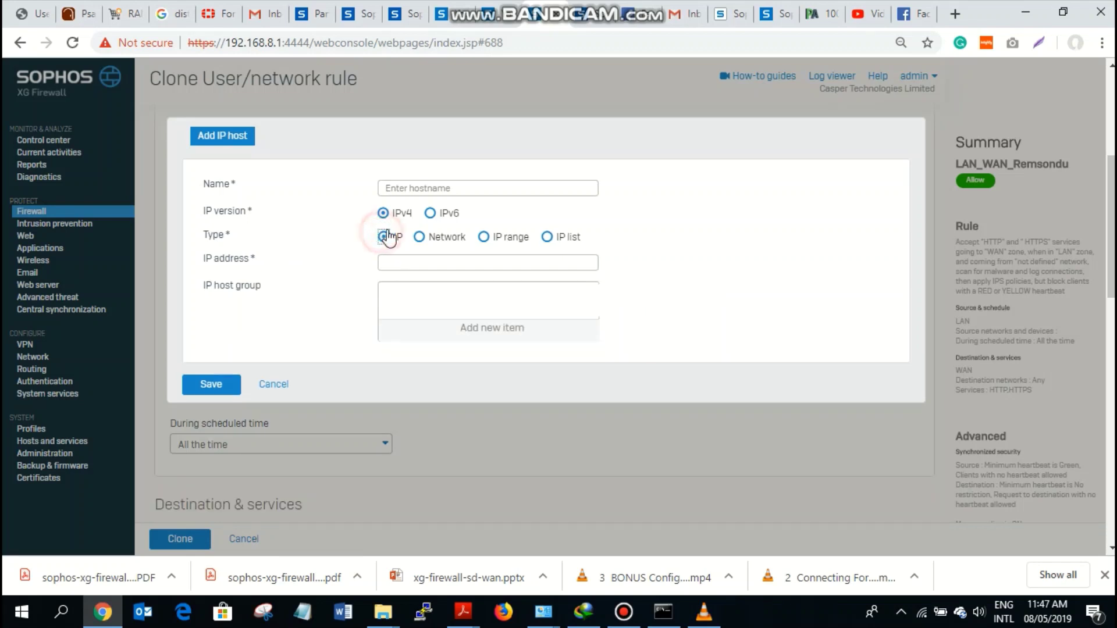
- Name the host BowUser, look up this computer's IPv4 address in its WiFi connection details, enter 192.168.8.5 and save the host
{"action": "left_click", "coordinate": [448, 189]}
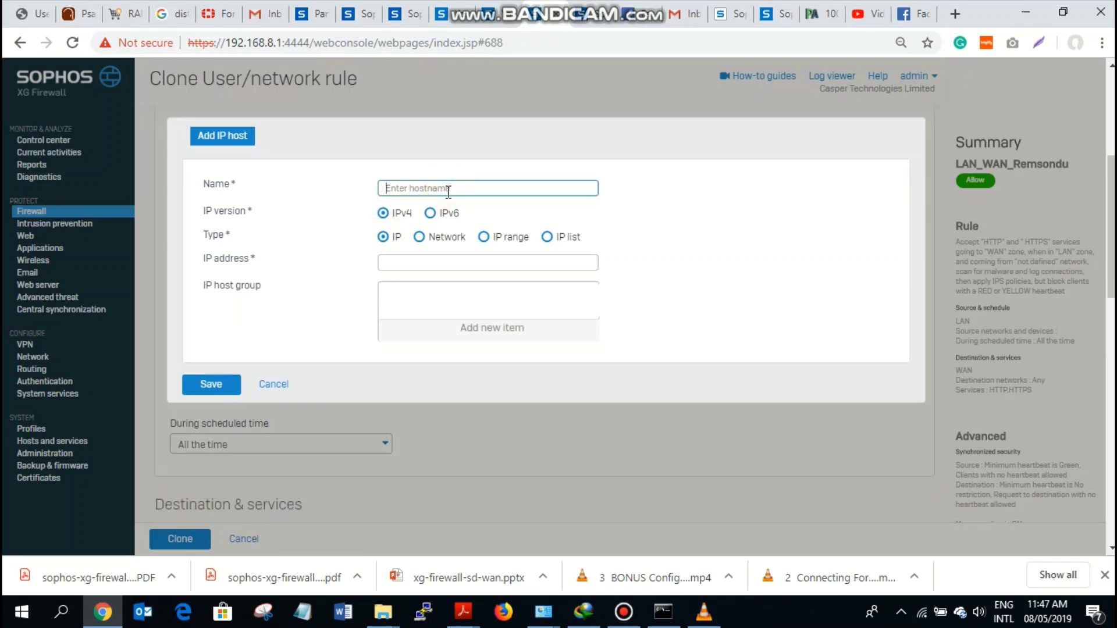
{"action": "type", "text": "BowUs"}
{"action": "mouse_move", "coordinate": [543, 612]}
{"action": "left_click", "coordinate": [610, 535]}
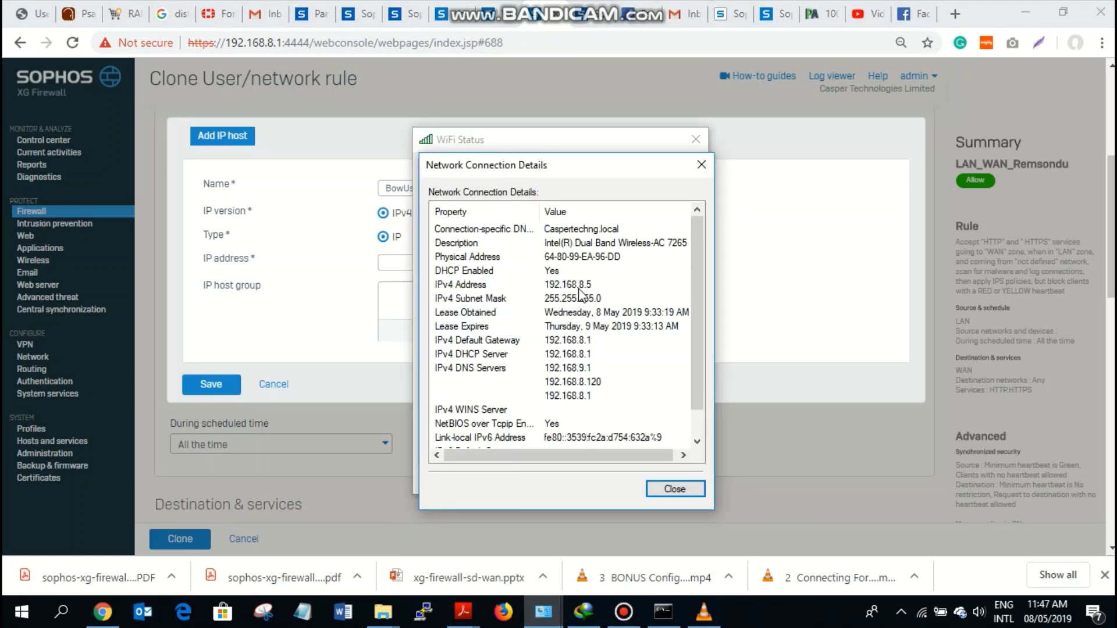
{"action": "left_click", "coordinate": [817, 258]}
{"action": "left_click", "coordinate": [399, 261]}
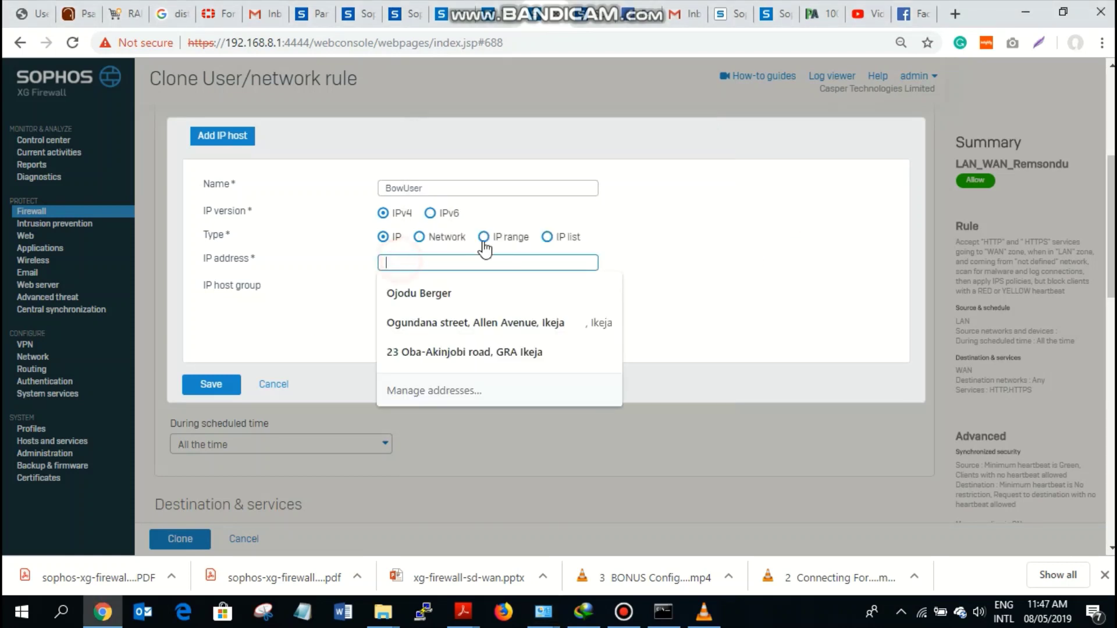
{"action": "type", "text": "192.168.8.5"}
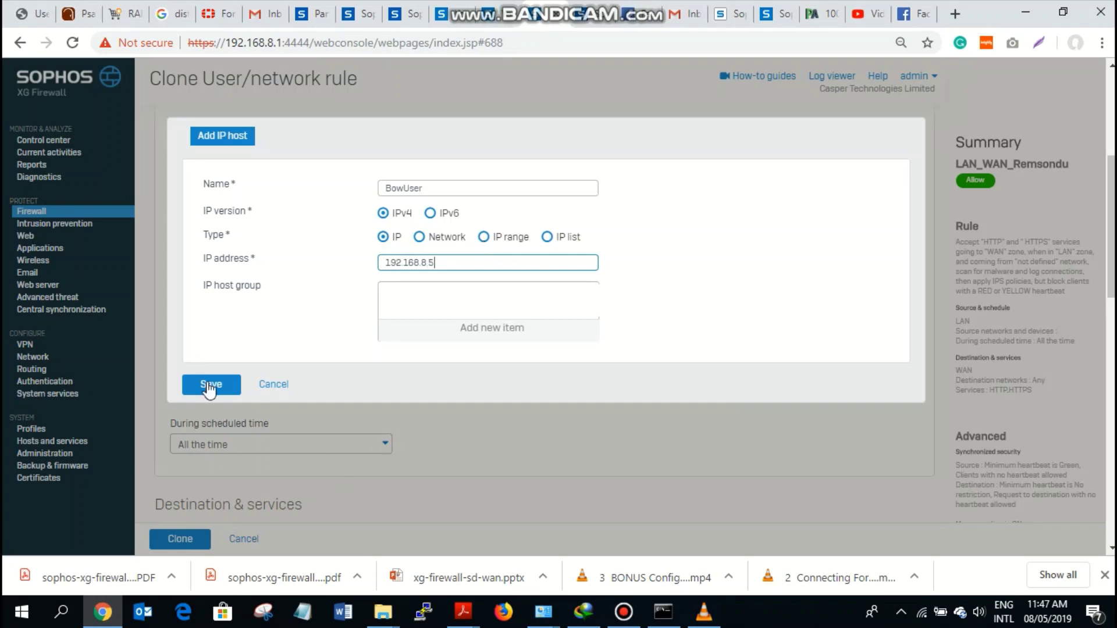
{"action": "left_click", "coordinate": [211, 386]}
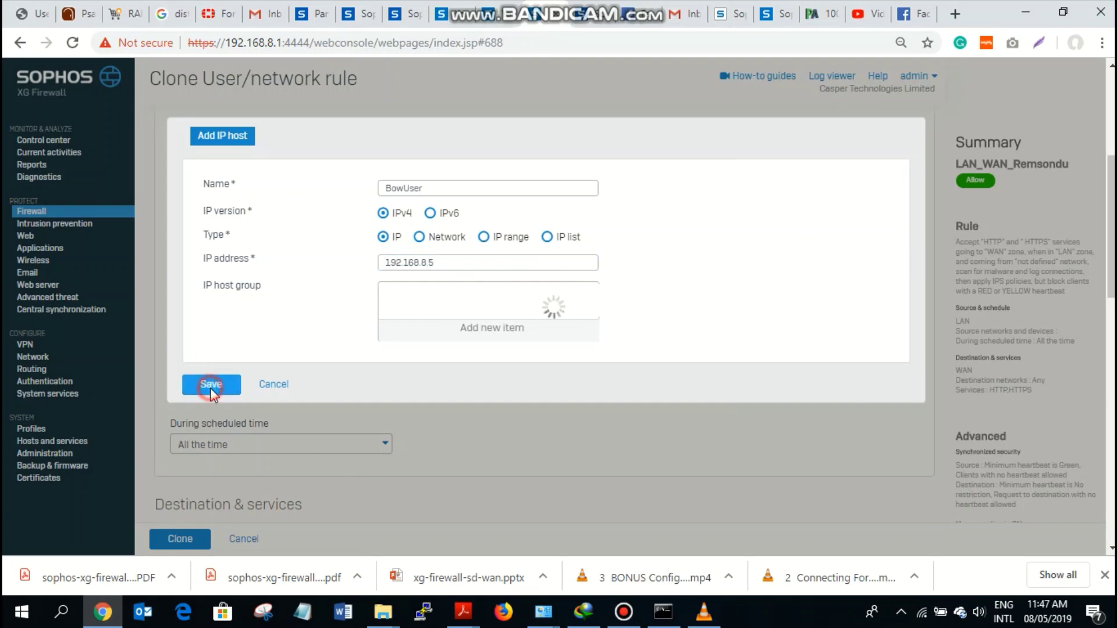
- Remove HTTP and HTTPS from the cloned rule's services
{"action": "scroll", "coordinate": [436, 344], "scroll_direction": "up", "scroll_amount": 4}
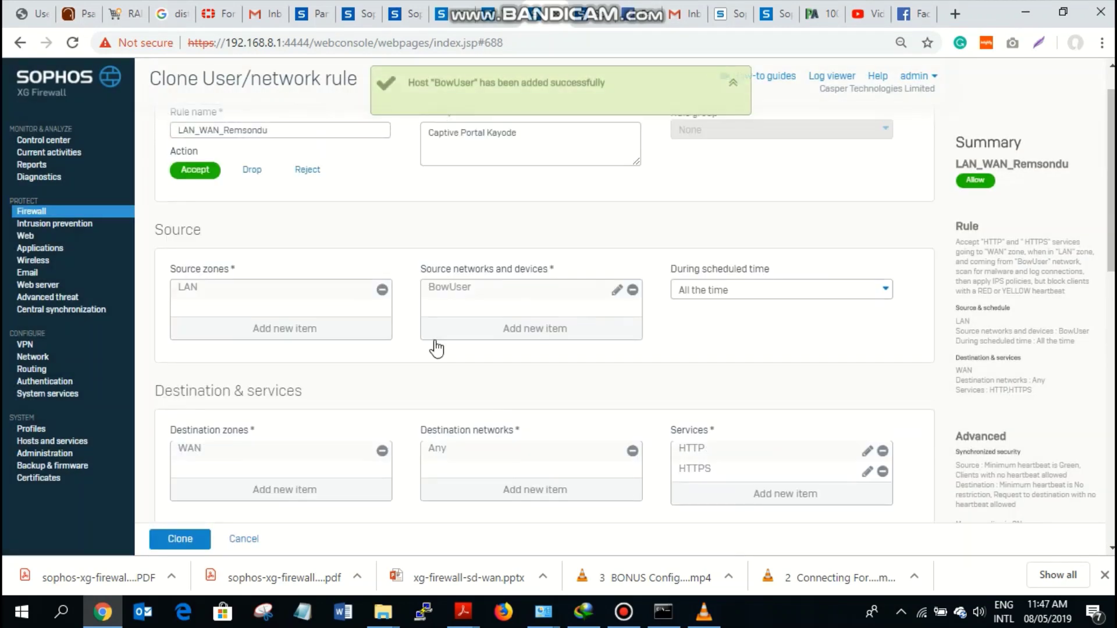
{"action": "scroll", "coordinate": [436, 344], "scroll_direction": "down", "scroll_amount": 1}
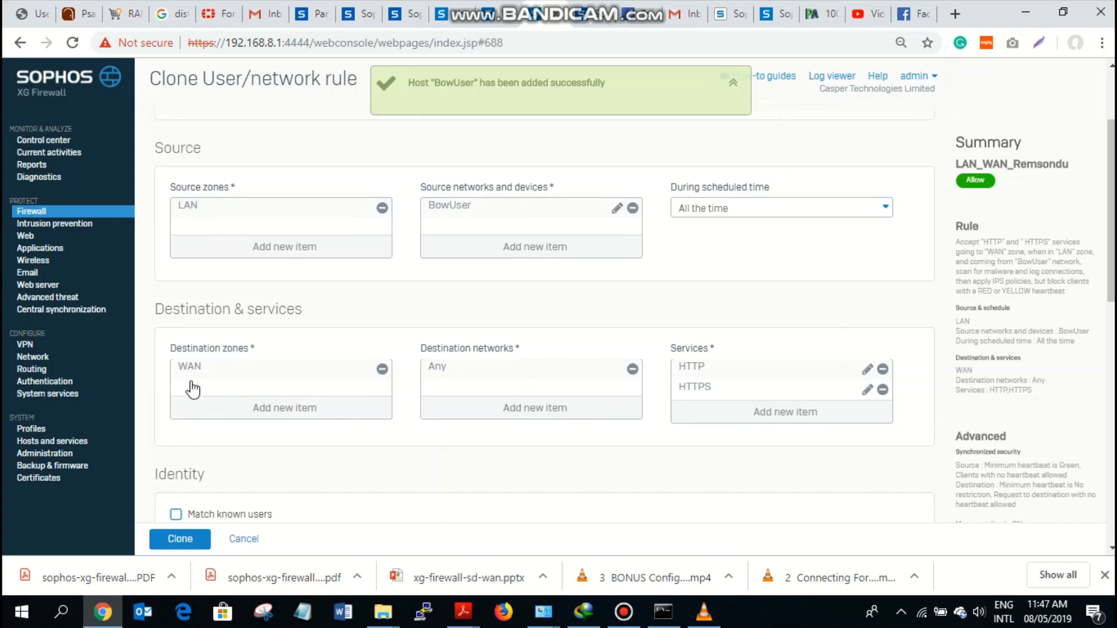
{"action": "mouse_move", "coordinate": [689, 373]}
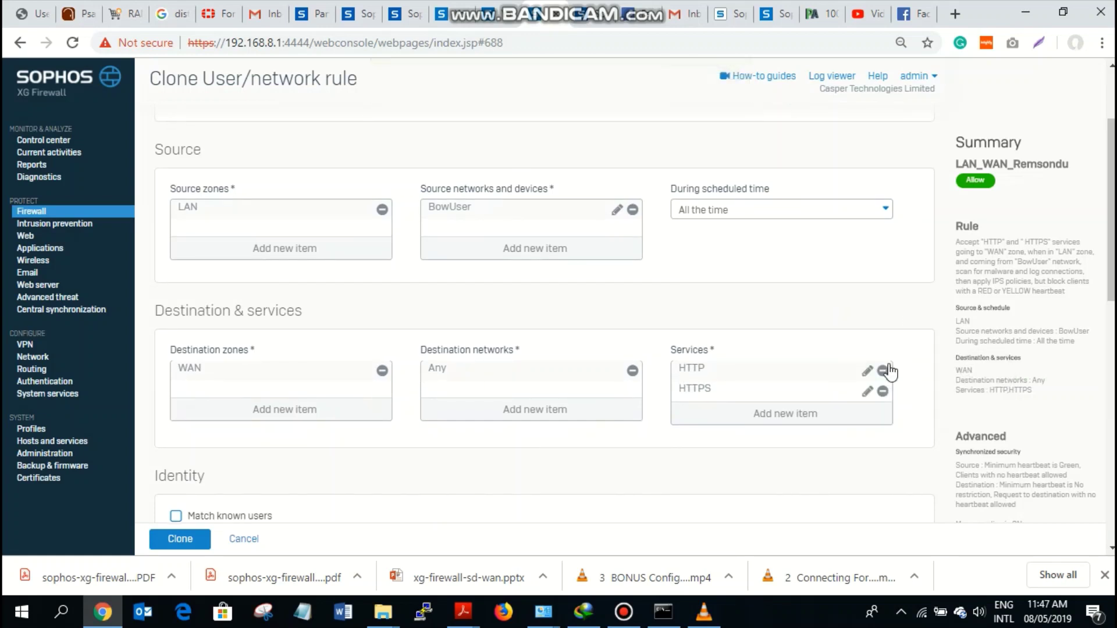
{"action": "left_click", "coordinate": [882, 373]}
{"action": "left_click", "coordinate": [882, 371]}
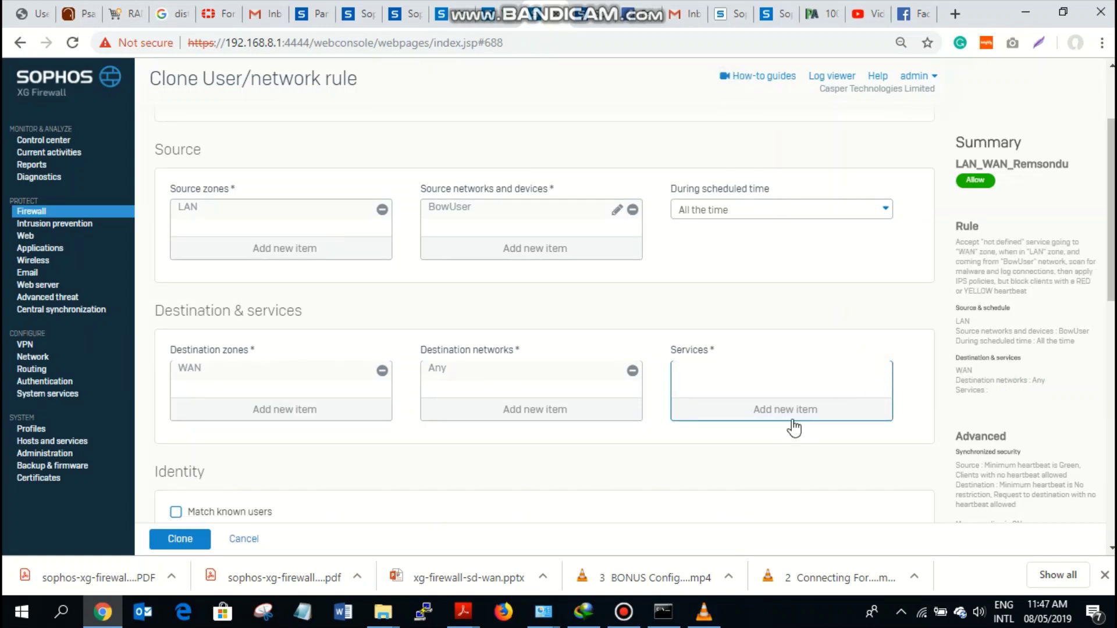
- Set the cloned rule's services to Any
{"action": "left_click", "coordinate": [788, 413]}
{"action": "left_click", "coordinate": [689, 410]}
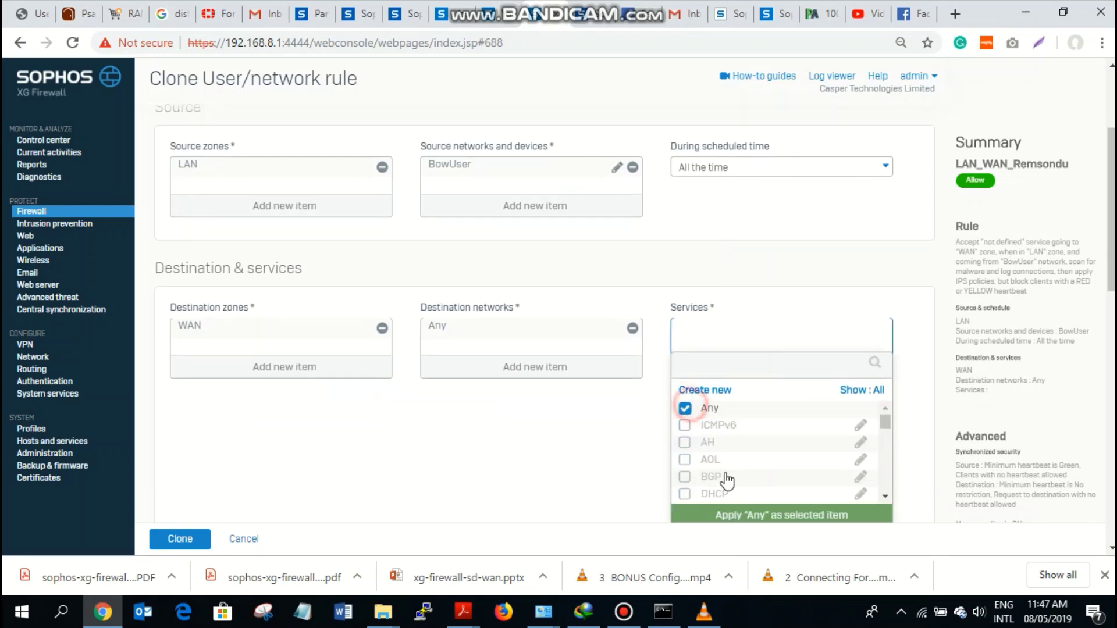
{"action": "left_click", "coordinate": [741, 512]}
- Set the cloned rule's primary gateway to Remsondu and its backup gateway to Casper
{"action": "scroll", "coordinate": [557, 459], "scroll_direction": "down", "scroll_amount": 4}
{"action": "scroll", "coordinate": [554, 440], "scroll_direction": "down", "scroll_amount": 4}
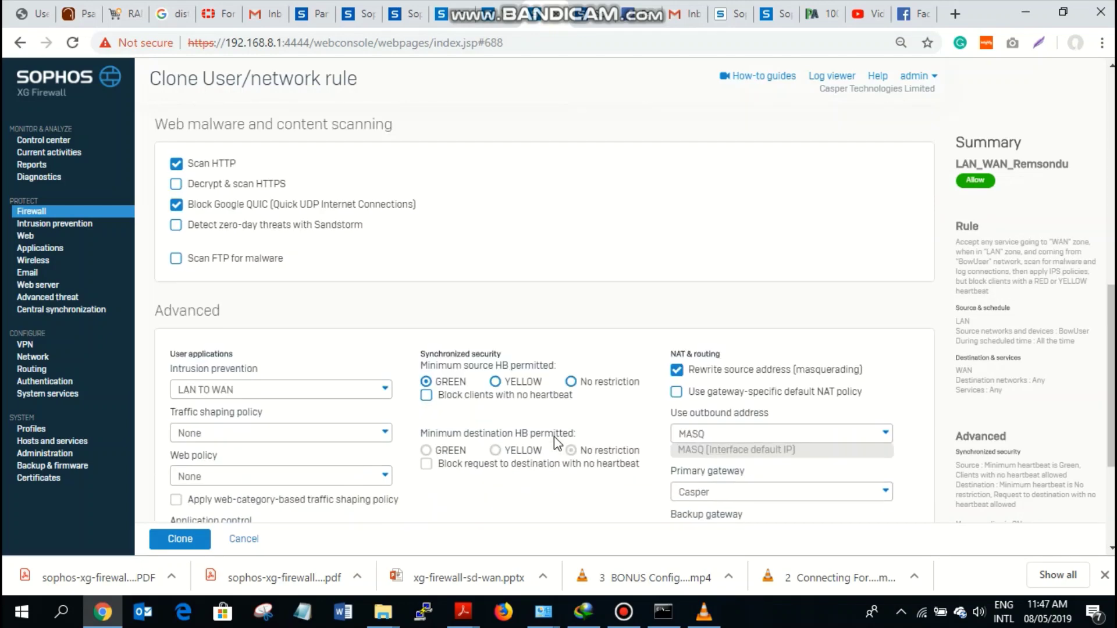
{"action": "scroll", "coordinate": [640, 349], "scroll_direction": "down", "scroll_amount": 2}
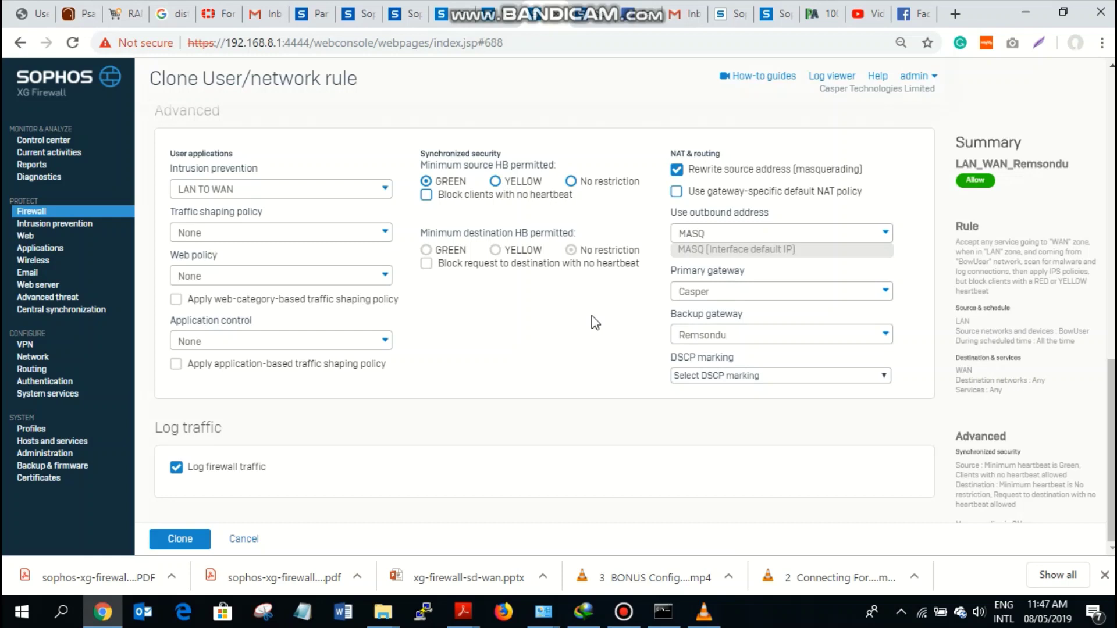
{"action": "left_click", "coordinate": [698, 298]}
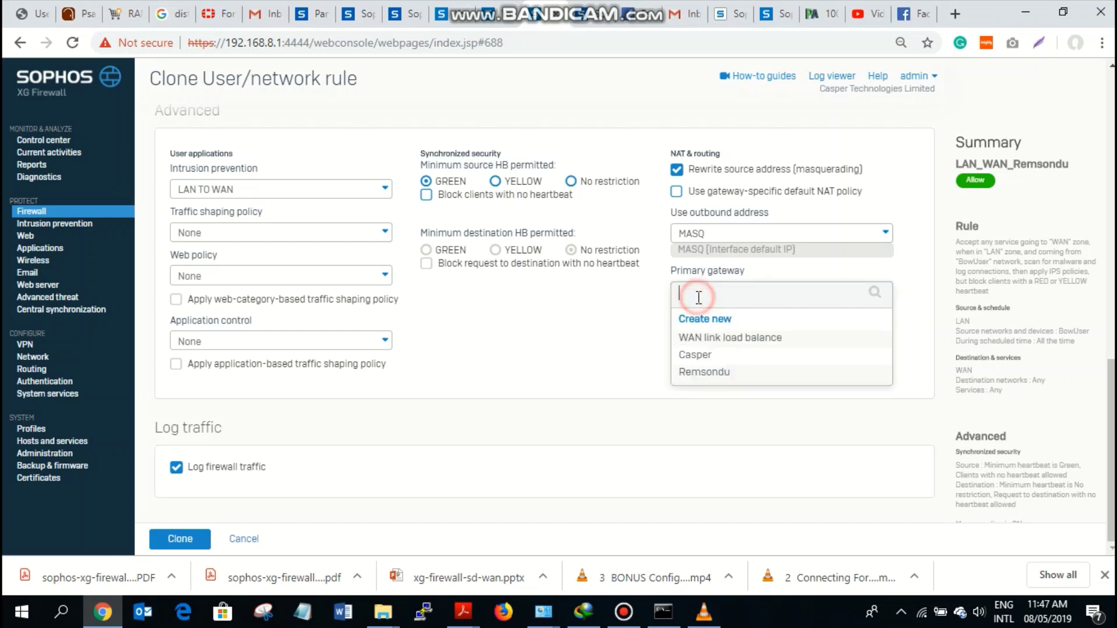
{"action": "left_click", "coordinate": [704, 376]}
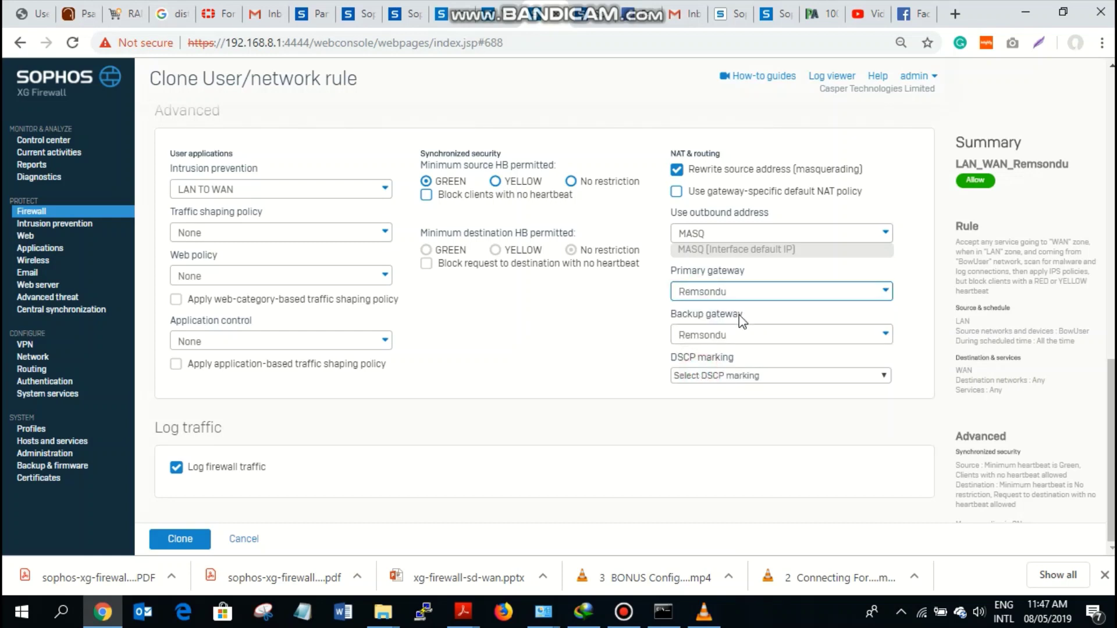
{"action": "left_click", "coordinate": [747, 346]}
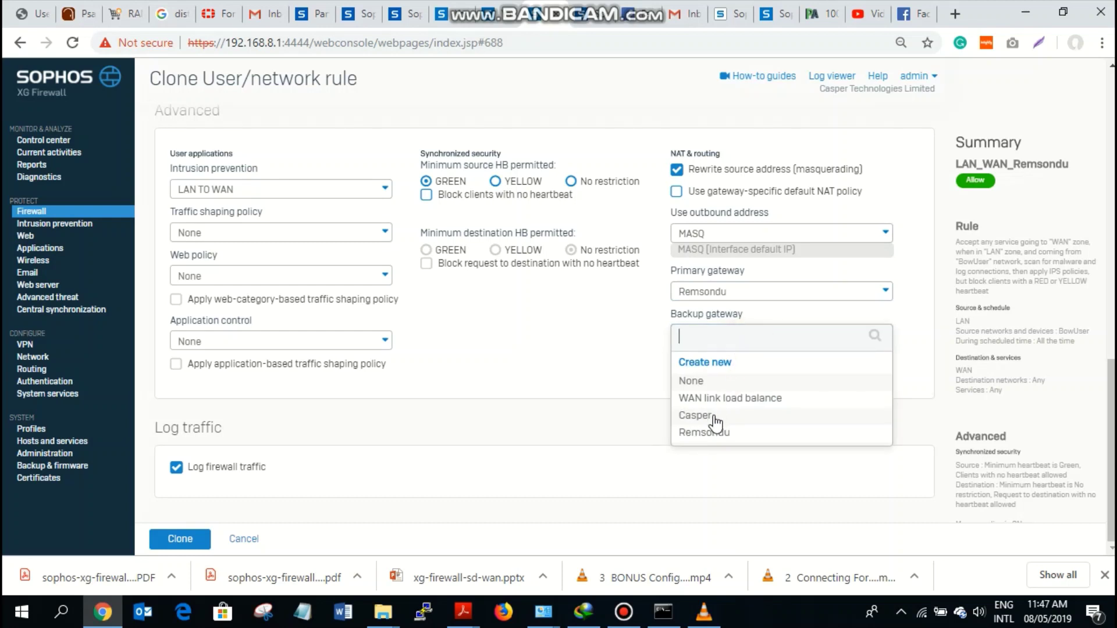
{"action": "left_click", "coordinate": [710, 417]}
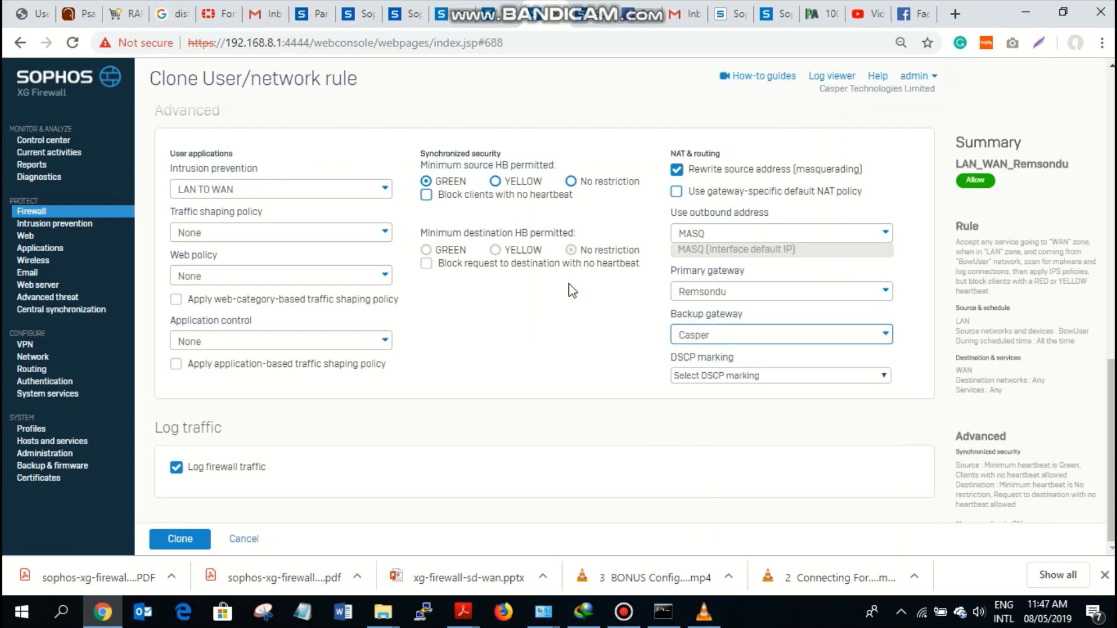
- Review the LAN_WAN_Remsondu rule's settings, create the clone and reload the firewall rule list
{"action": "scroll", "coordinate": [572, 291], "scroll_direction": "up", "scroll_amount": 4}
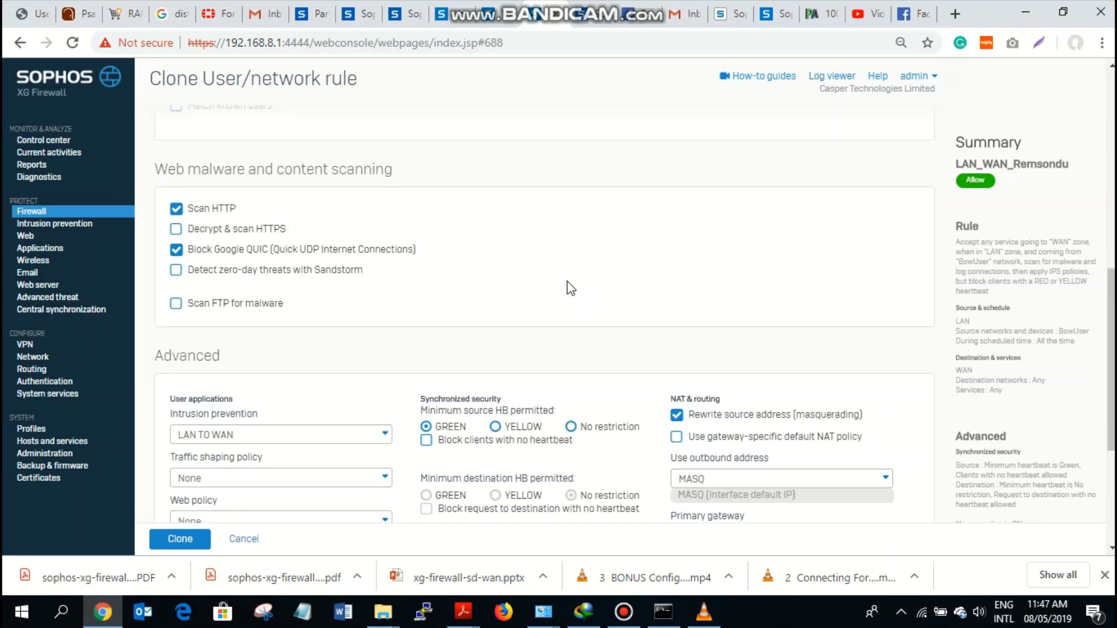
{"action": "scroll", "coordinate": [570, 288], "scroll_direction": "up", "scroll_amount": 3}
{"action": "scroll", "coordinate": [570, 286], "scroll_direction": "down", "scroll_amount": 7}
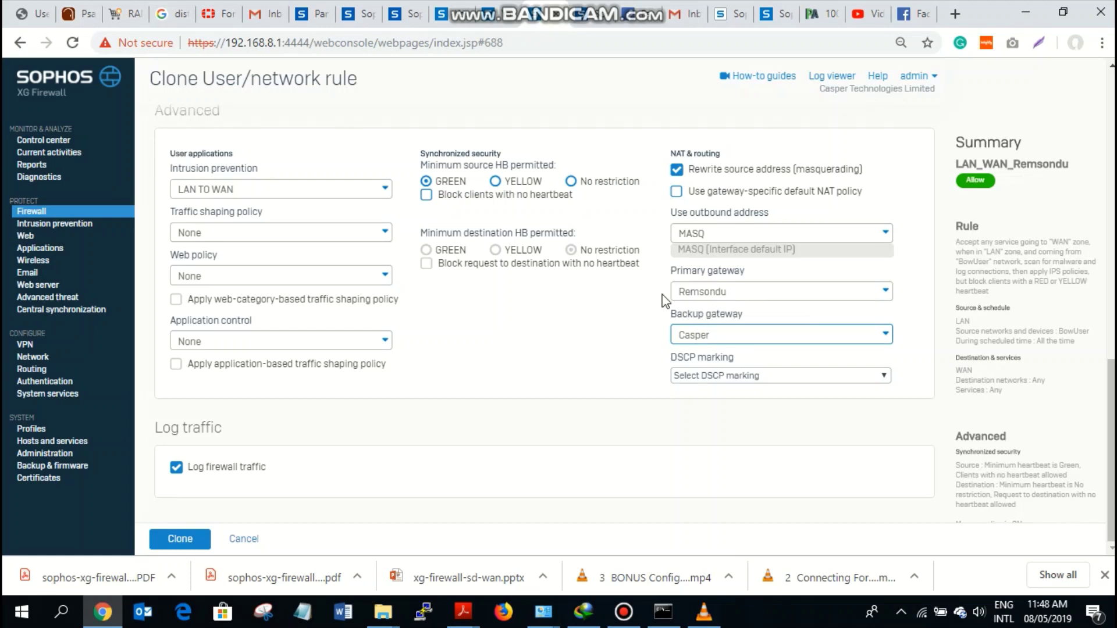
{"action": "left_click", "coordinate": [183, 540]}
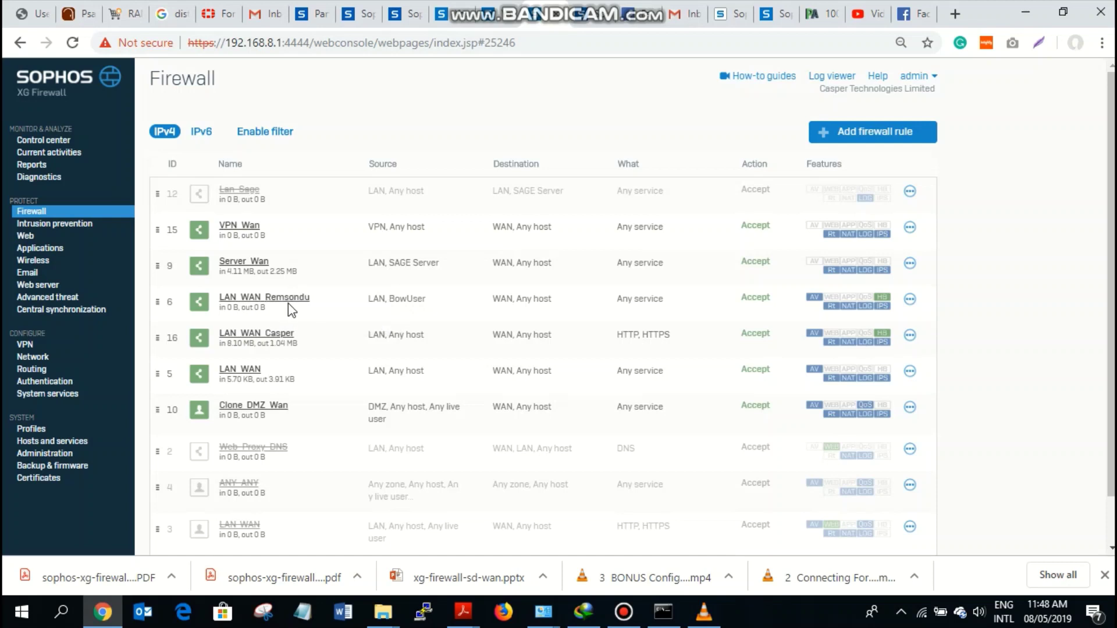
{"action": "left_click", "coordinate": [24, 215]}
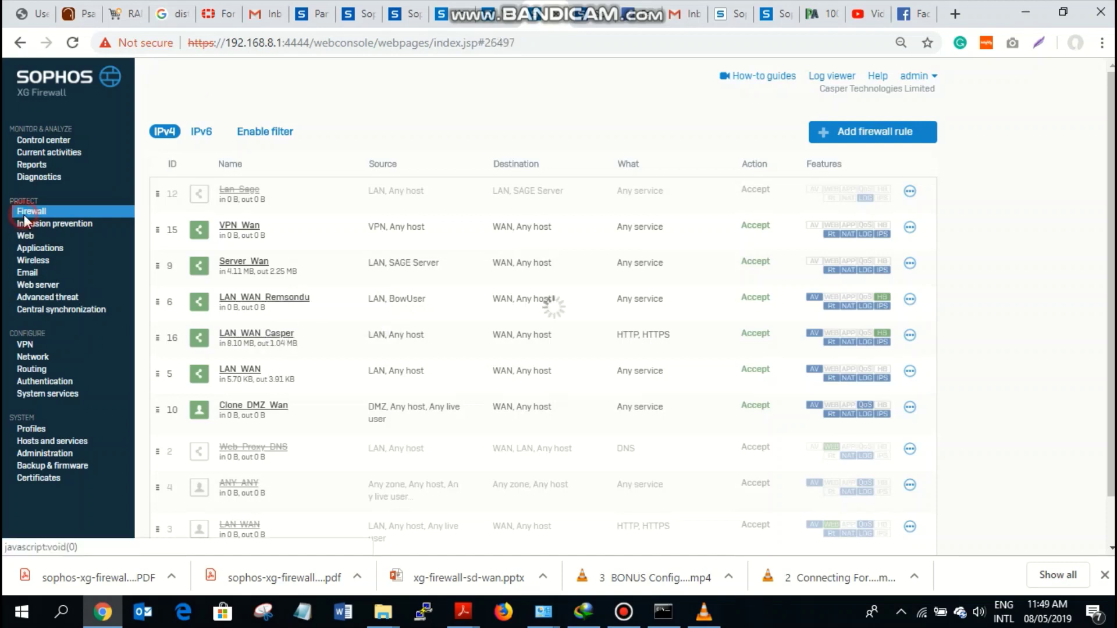
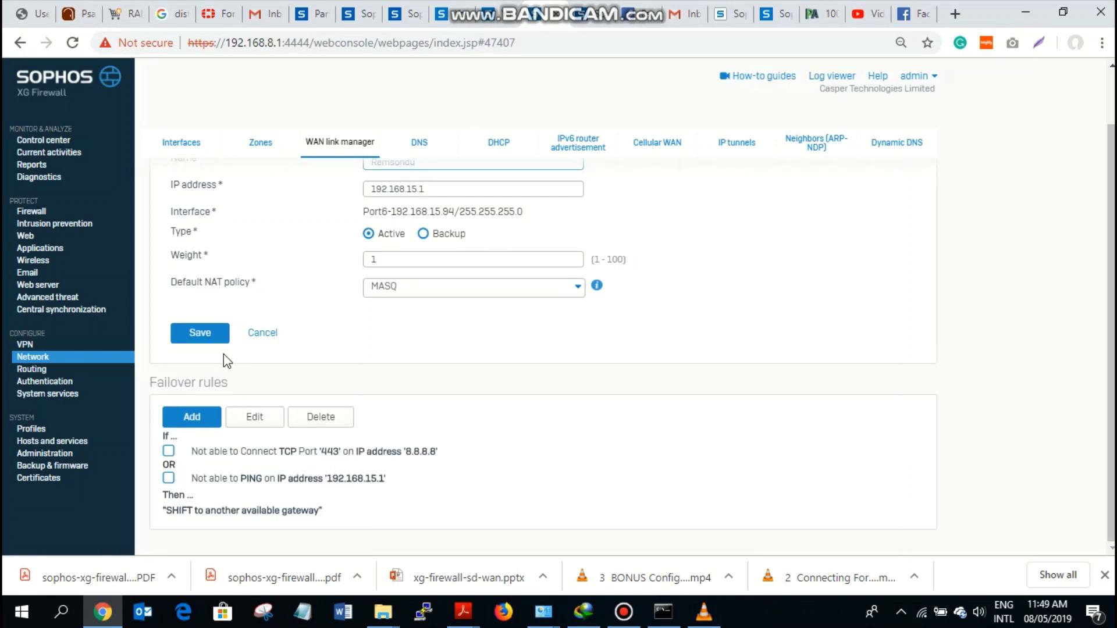
- Save the Remsondu gateway with its failover rules in the WAN link manager and confirm the change
{"action": "left_click", "coordinate": [202, 334]}
{"action": "left_click", "coordinate": [521, 324]}
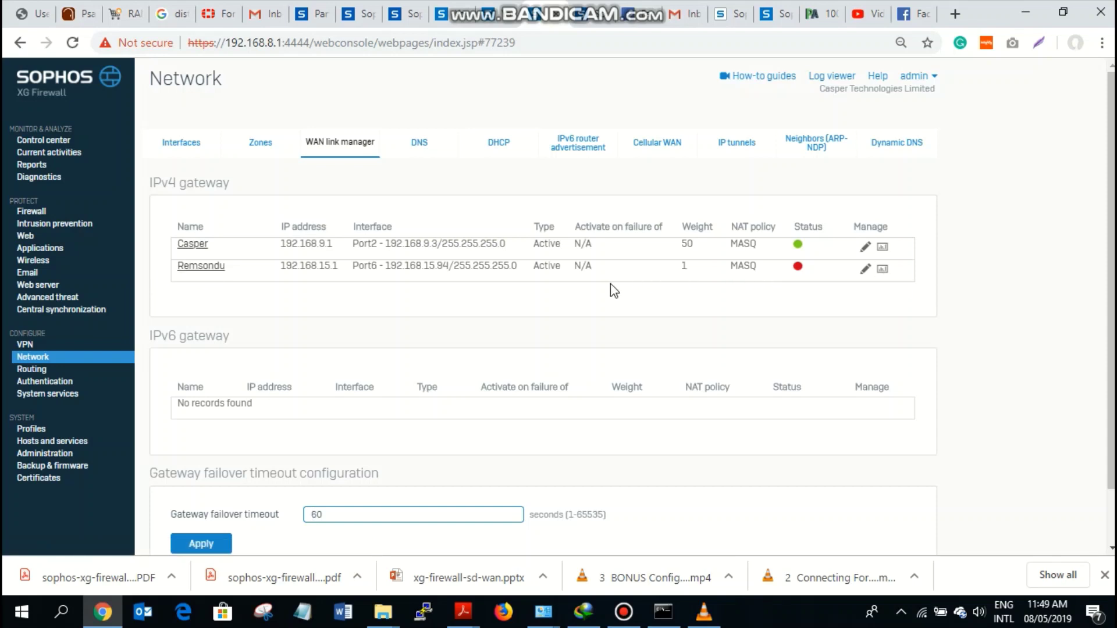
- Reopen the LAN_WAN_Remsondu firewall rule, check its primary and backup gateways and save it again
{"action": "left_click", "coordinate": [41, 212]}
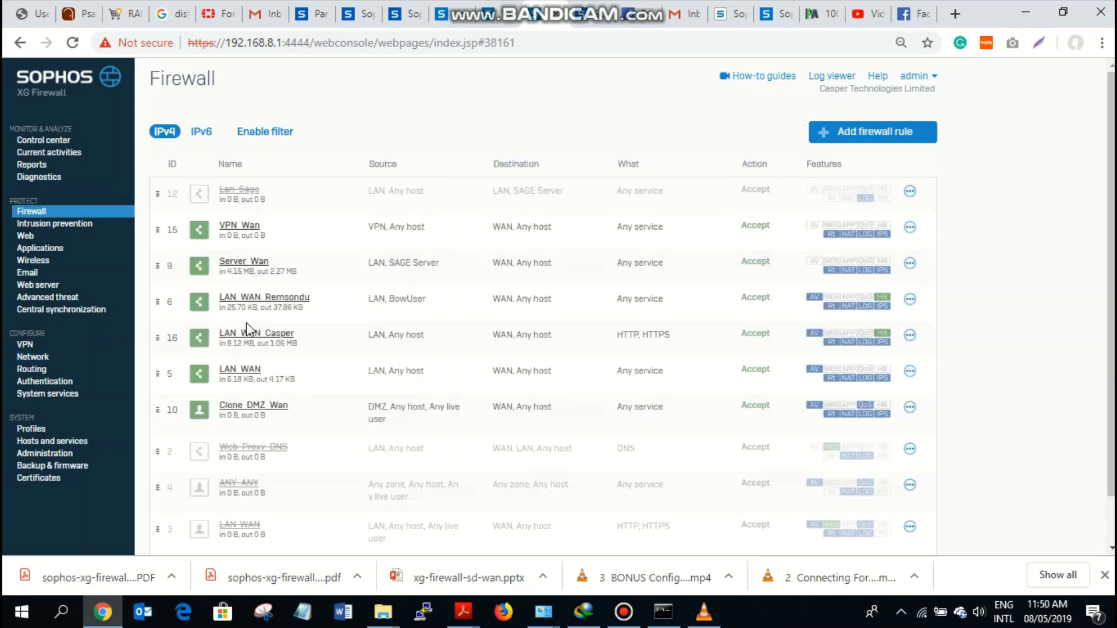
{"action": "left_click", "coordinate": [289, 304]}
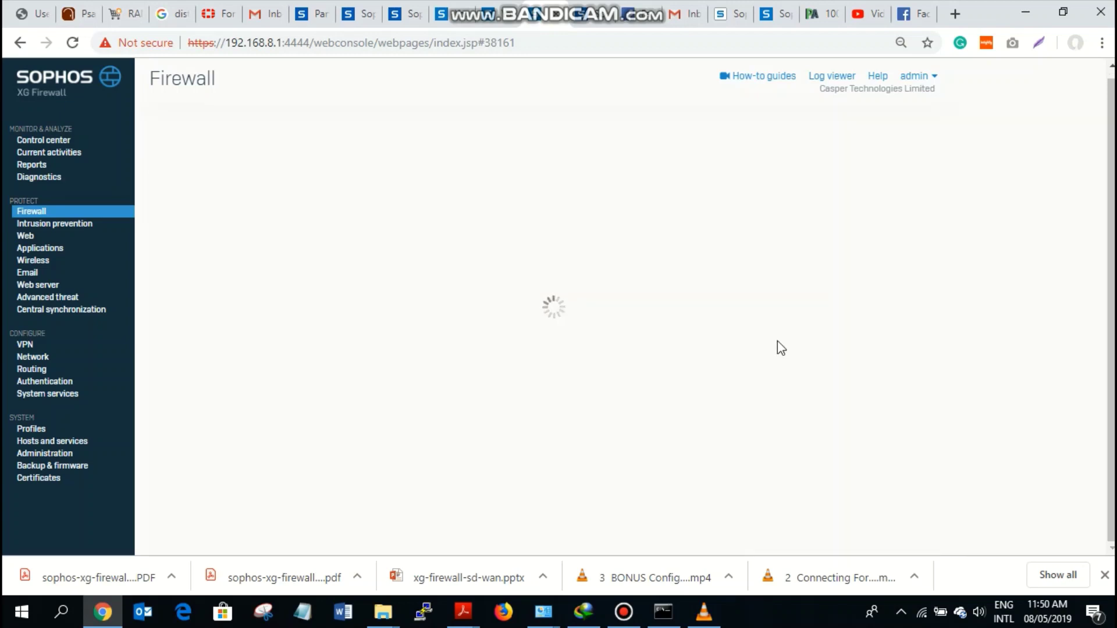
{"action": "scroll", "coordinate": [778, 343], "scroll_direction": "down", "scroll_amount": 12}
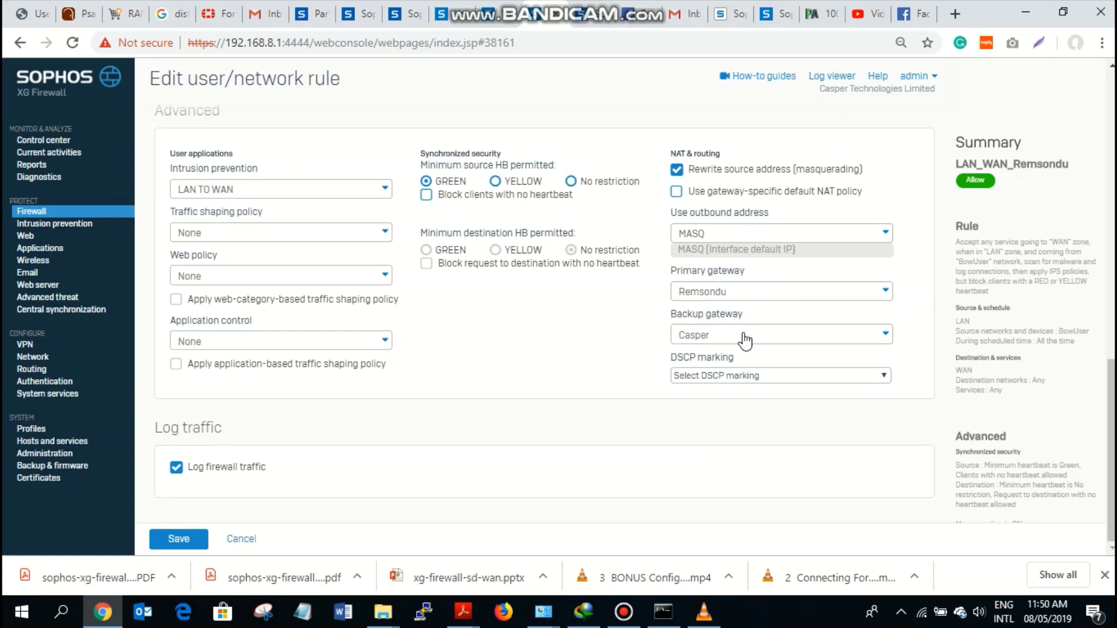
{"action": "left_click", "coordinate": [179, 539]}
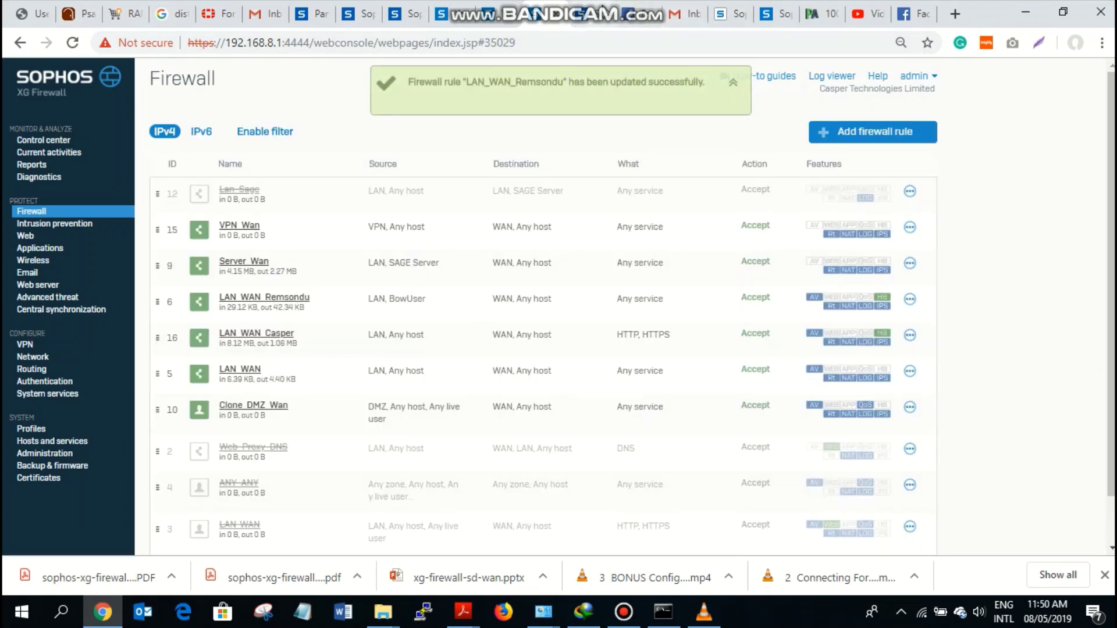
{"action": "left_click", "coordinate": [615, 15]}
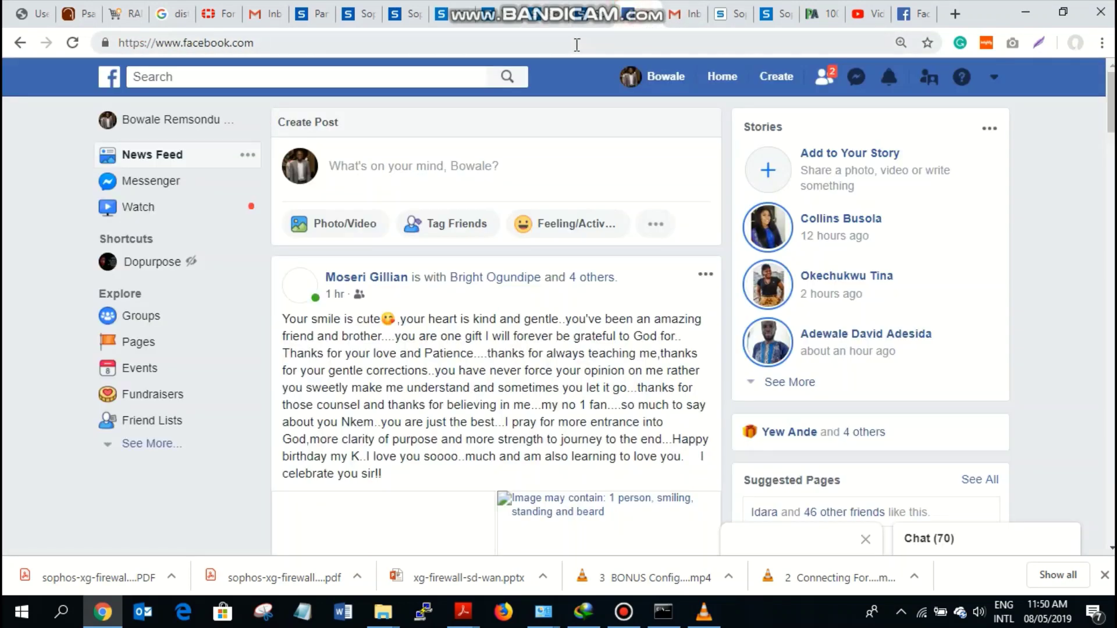
{"action": "left_click", "coordinate": [558, 47]}
{"action": "type", "text": "g"}
{"action": "key", "text": "Return"}
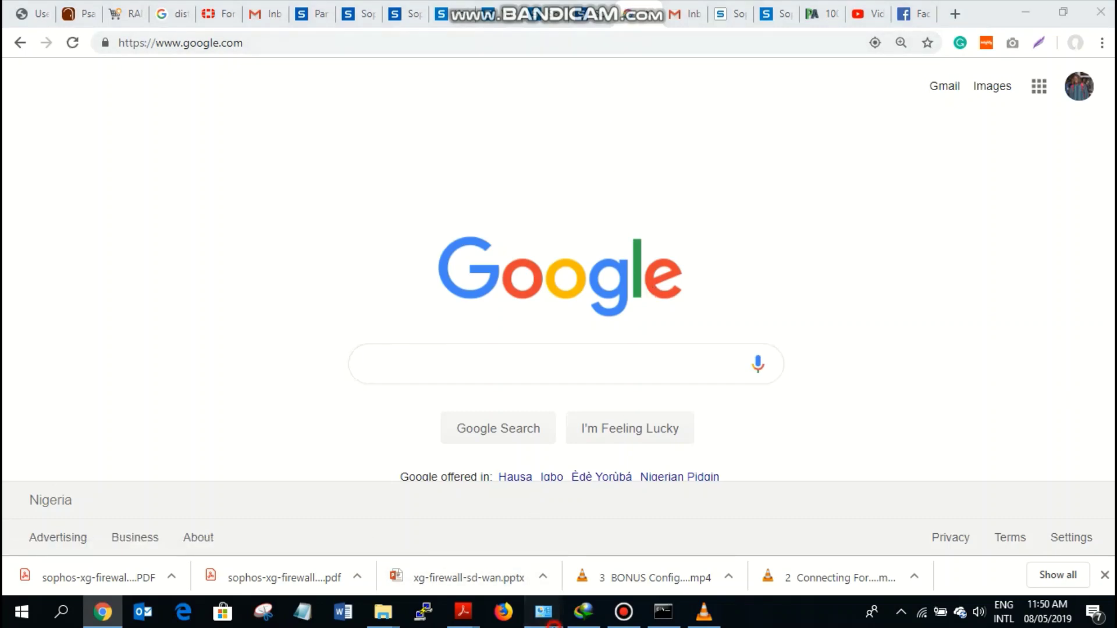
- Check this computer's IPv4 address in the WiFi network connection details and return to the browser
{"action": "left_click", "coordinate": [542, 612]}
{"action": "left_click", "coordinate": [604, 532]}
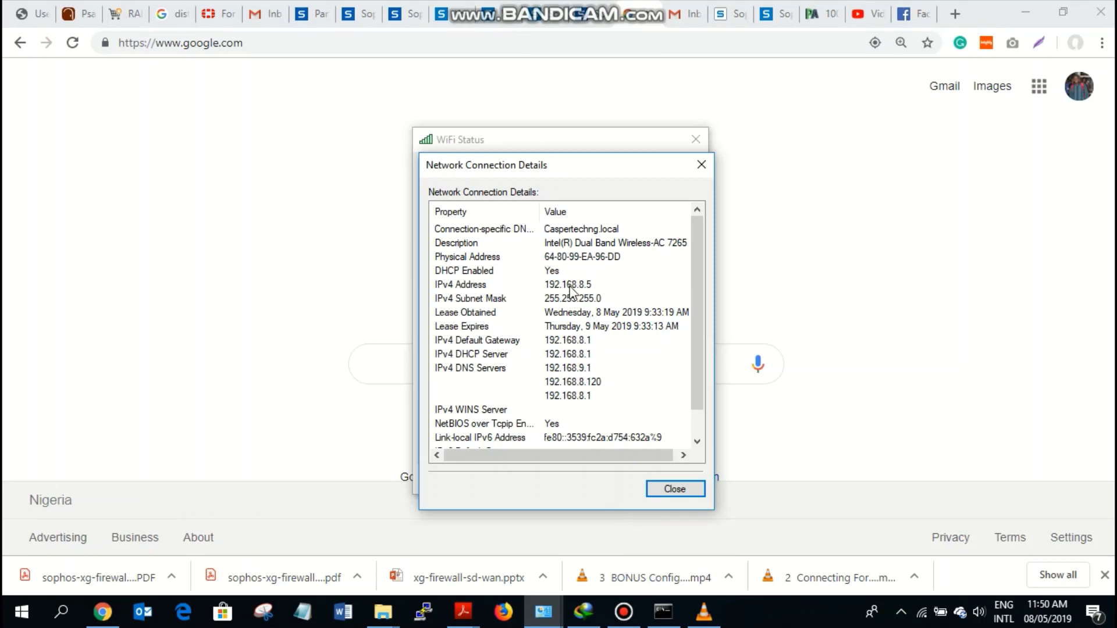
{"action": "left_click", "coordinate": [577, 23]}
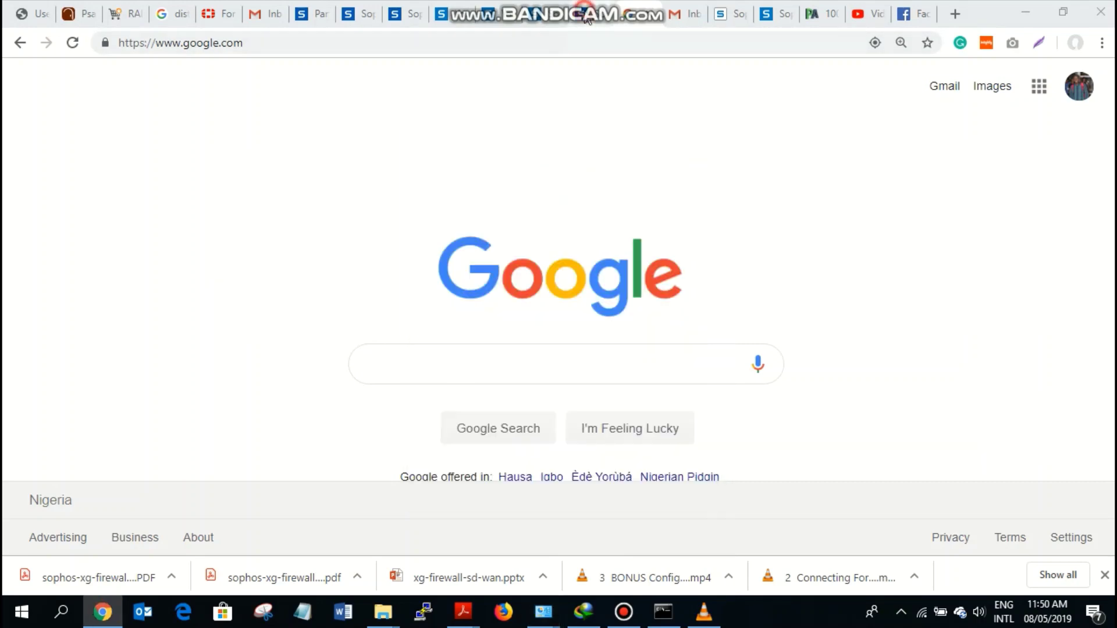